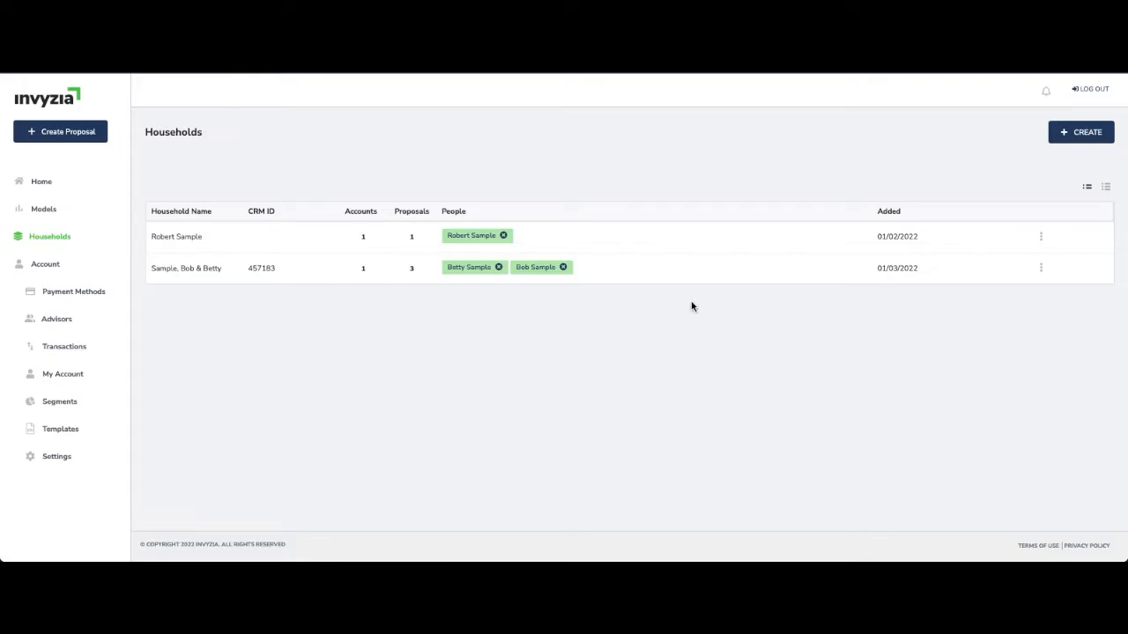
View the update form of the two-person household without changing it
left_click(1040, 268)
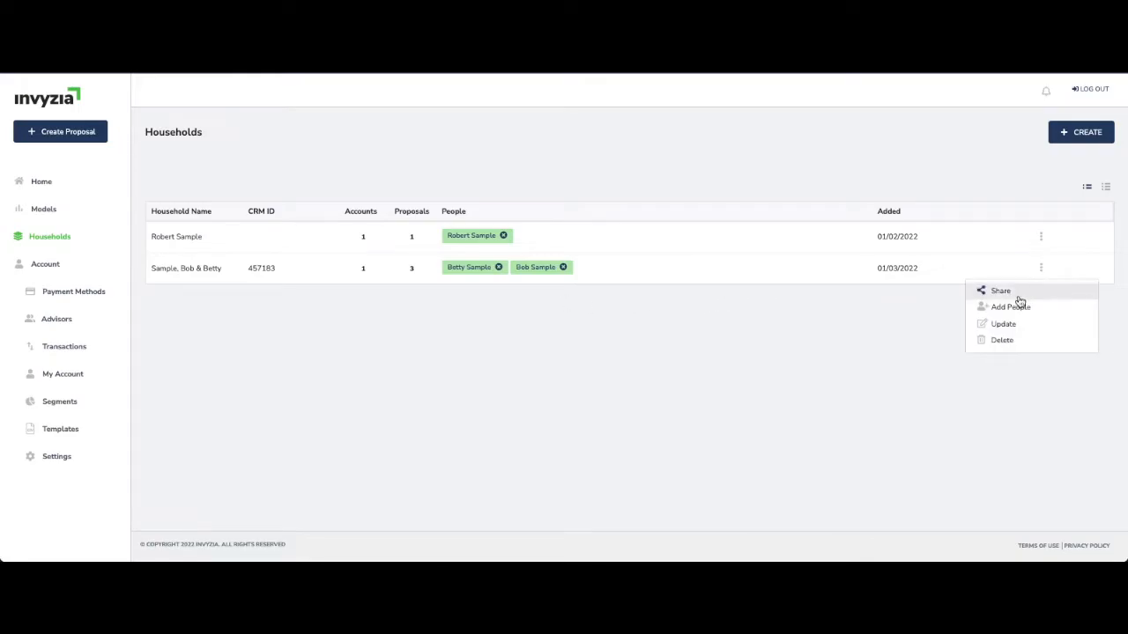
left_click(1003, 324)
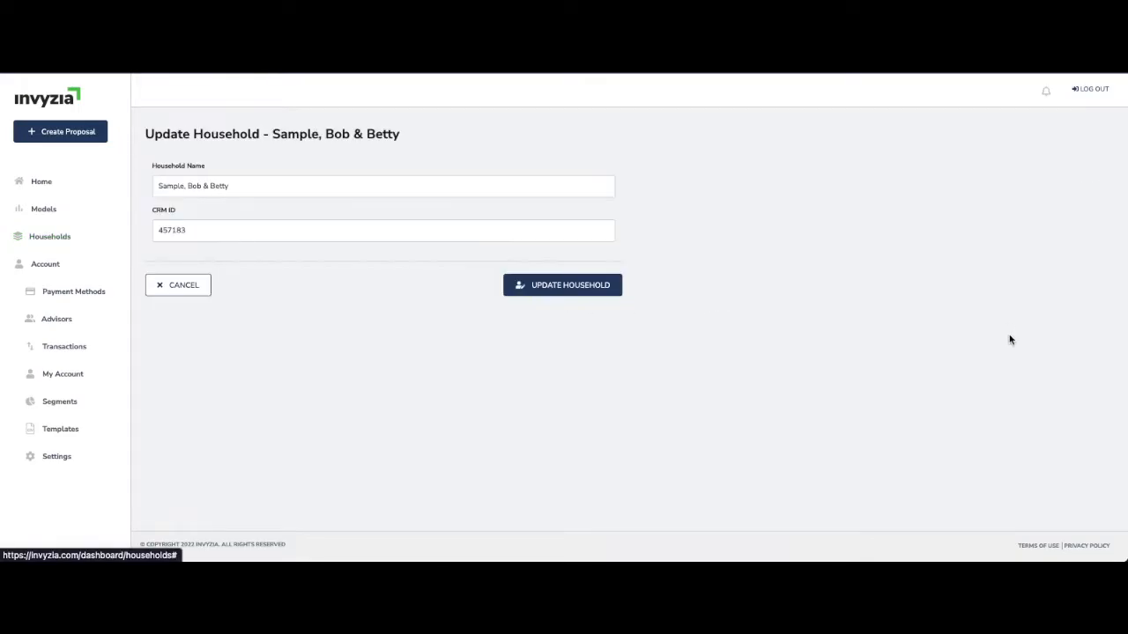
left_click(173, 287)
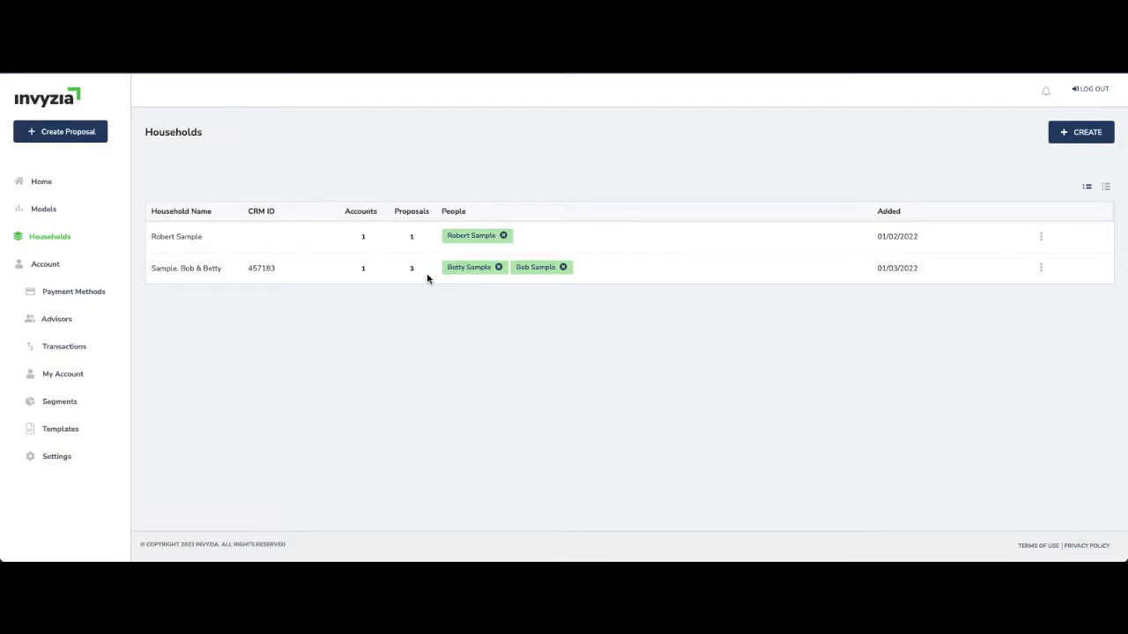
Examine the accounts and proposals of the two-person household, including the actions available for its third proposal
left_click(364, 271)
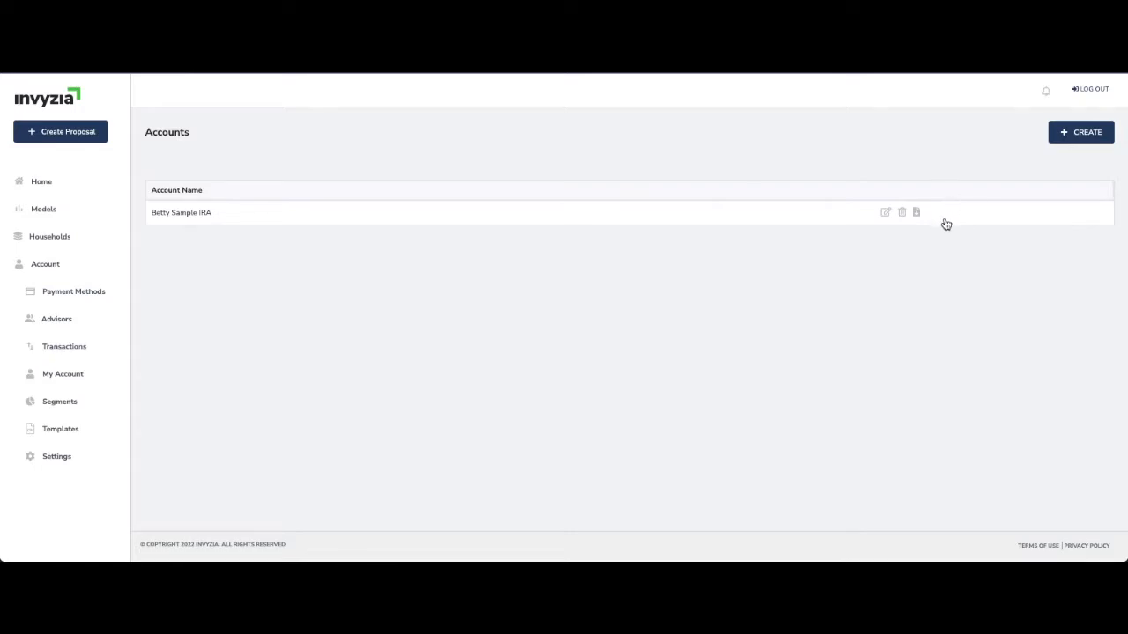
left_click(61, 236)
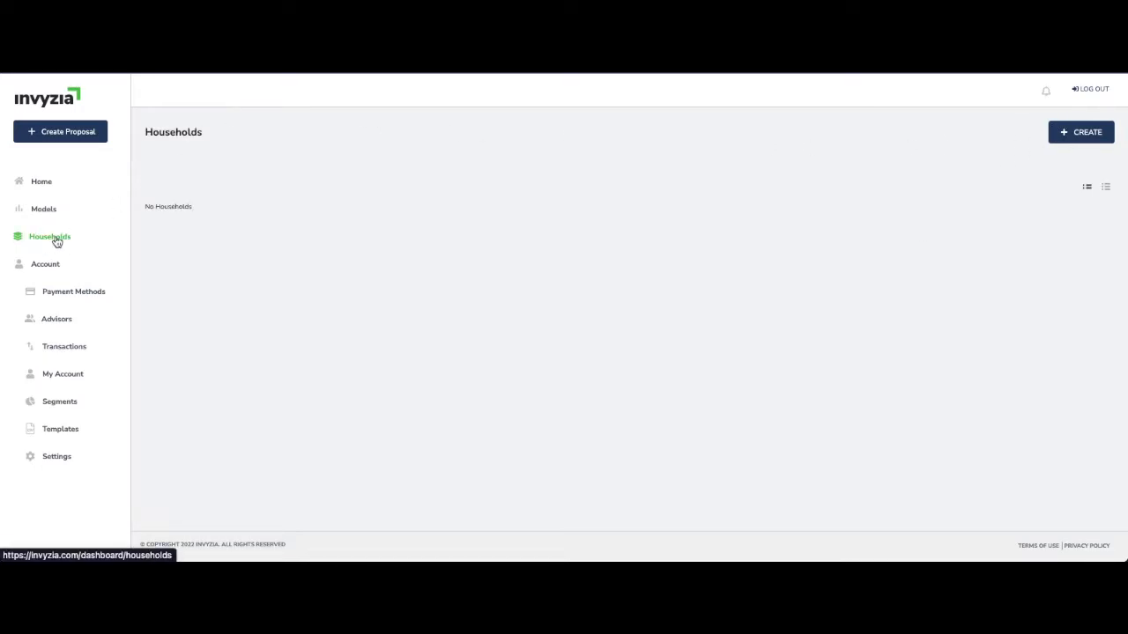
left_click(412, 268)
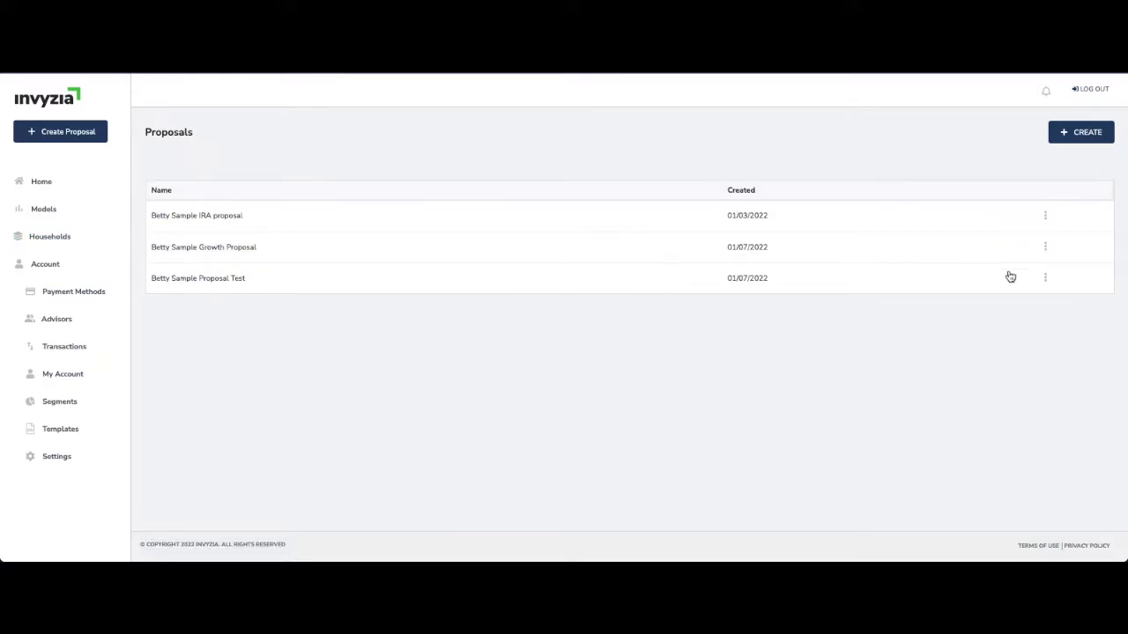
left_click(1044, 280)
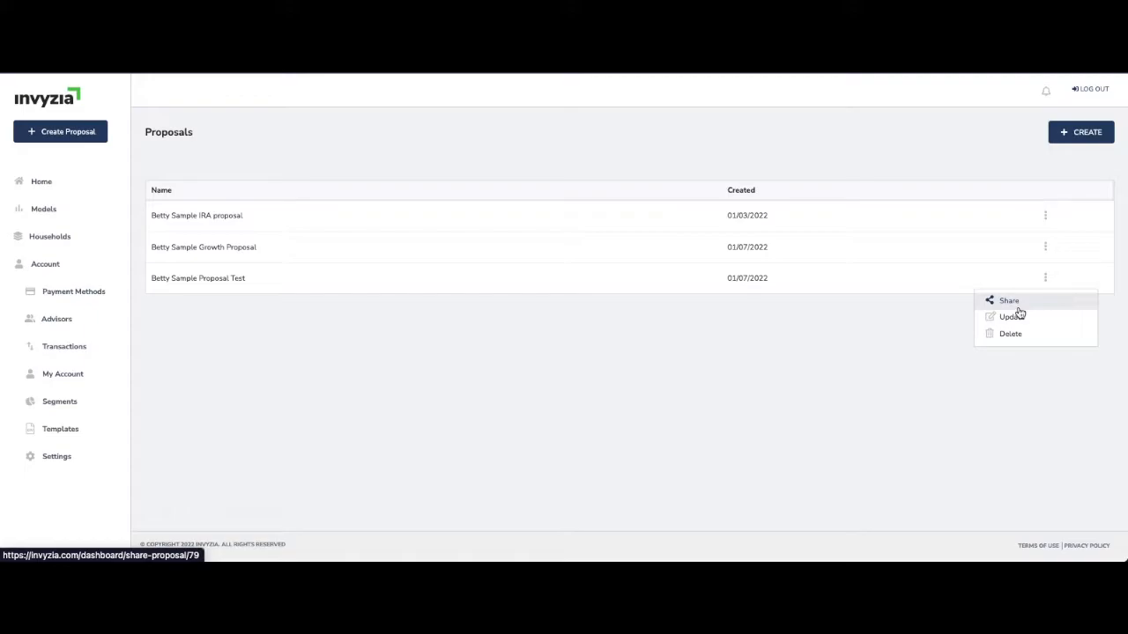
left_click(50, 236)
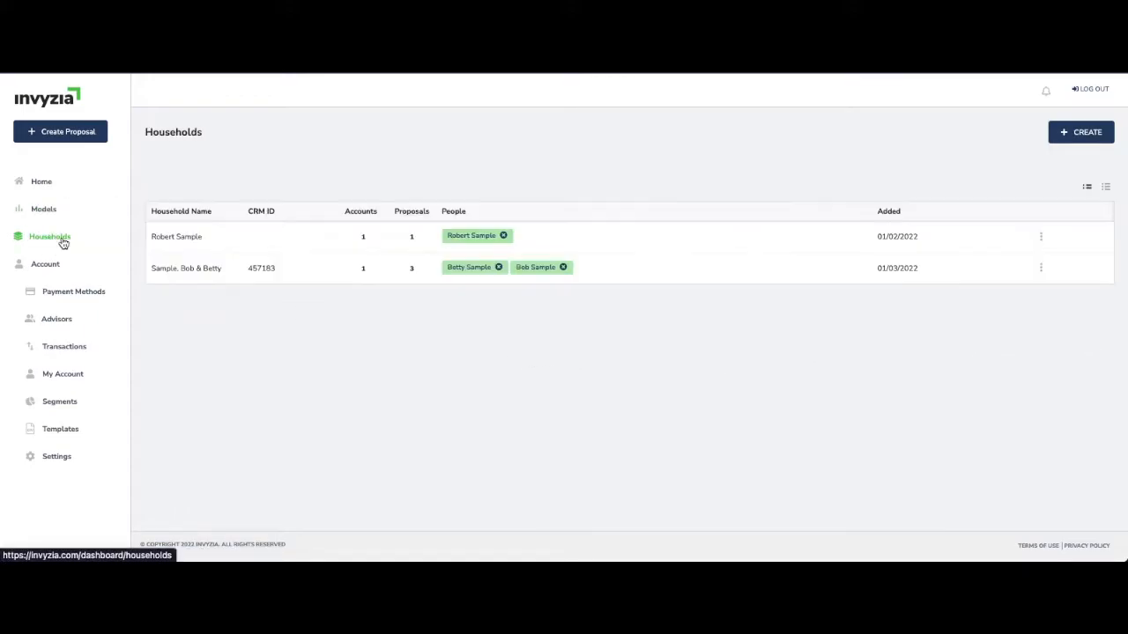
Start a proposal for the two-person household using the Select/Create proposal model option
left_click(44, 182)
left_click(208, 243)
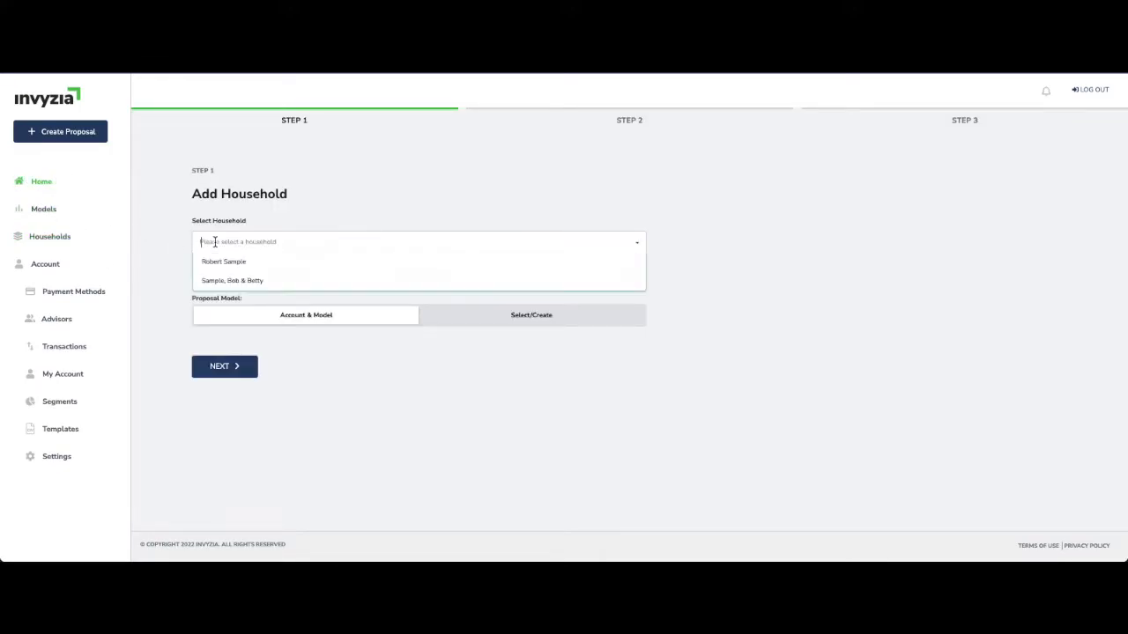
left_click(226, 281)
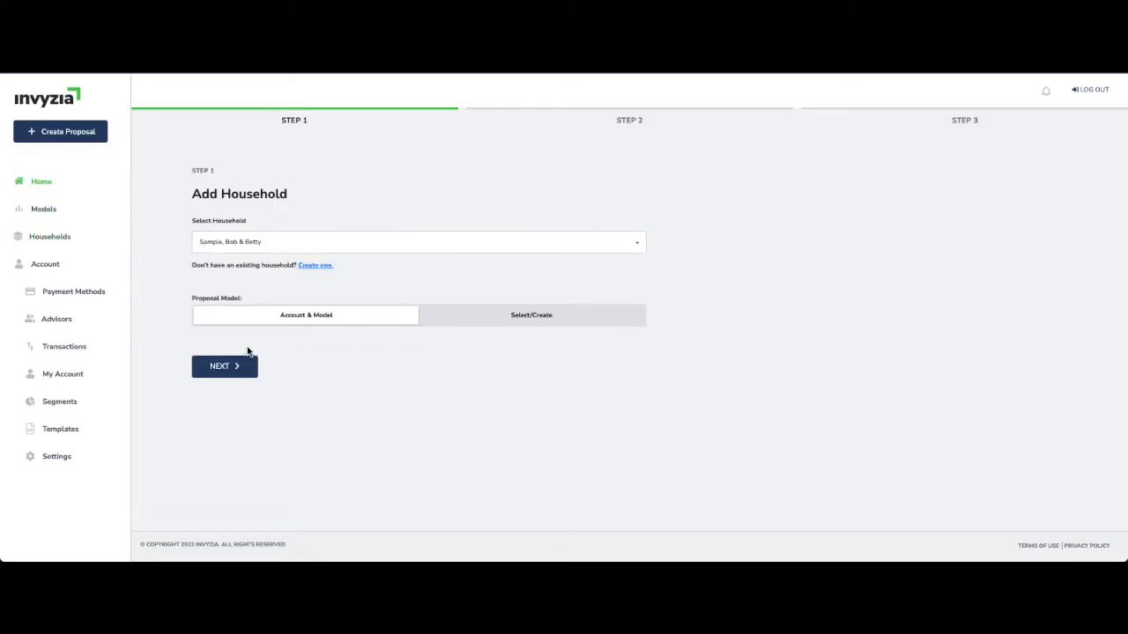
left_click(499, 318)
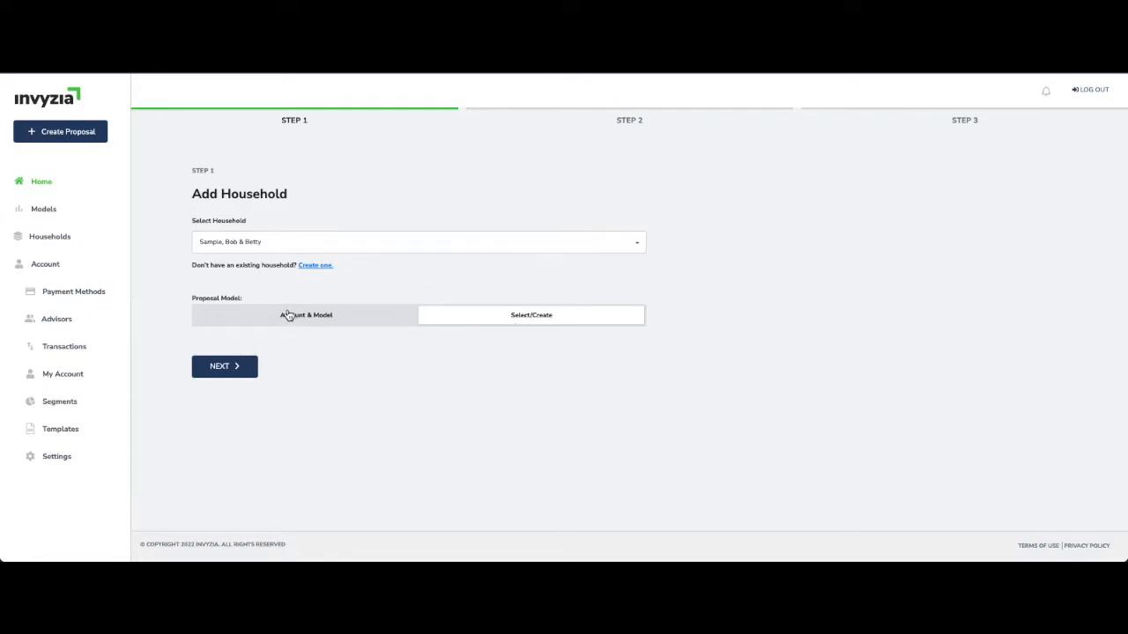
left_click(231, 370)
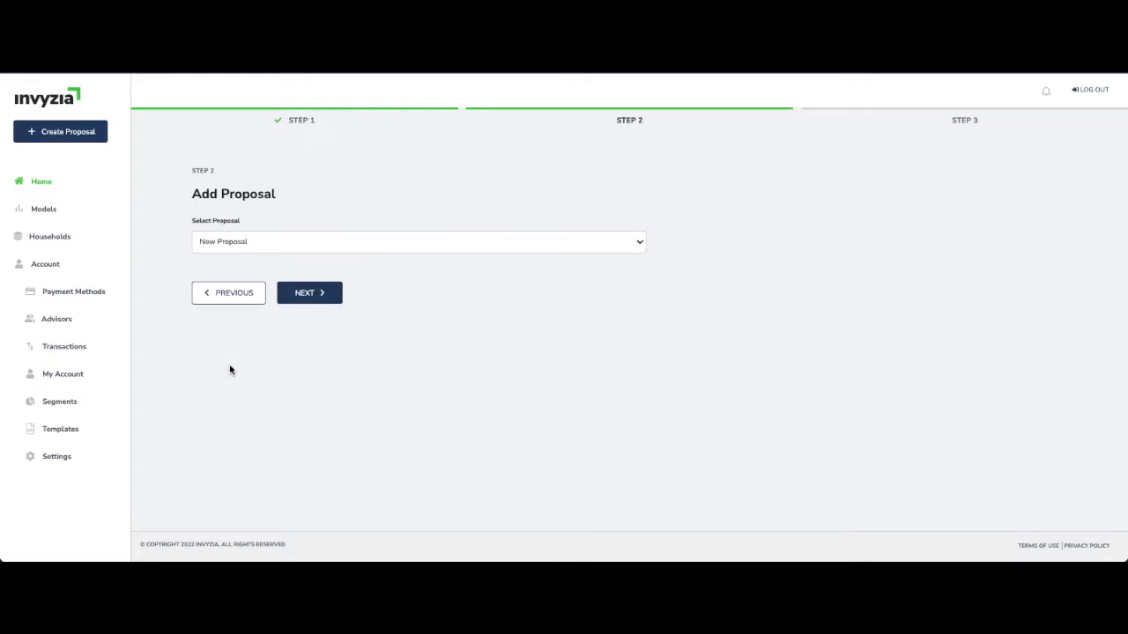
Choose New Proposal as the proposal and continue to model selection
left_click(244, 243)
left_click(244, 242)
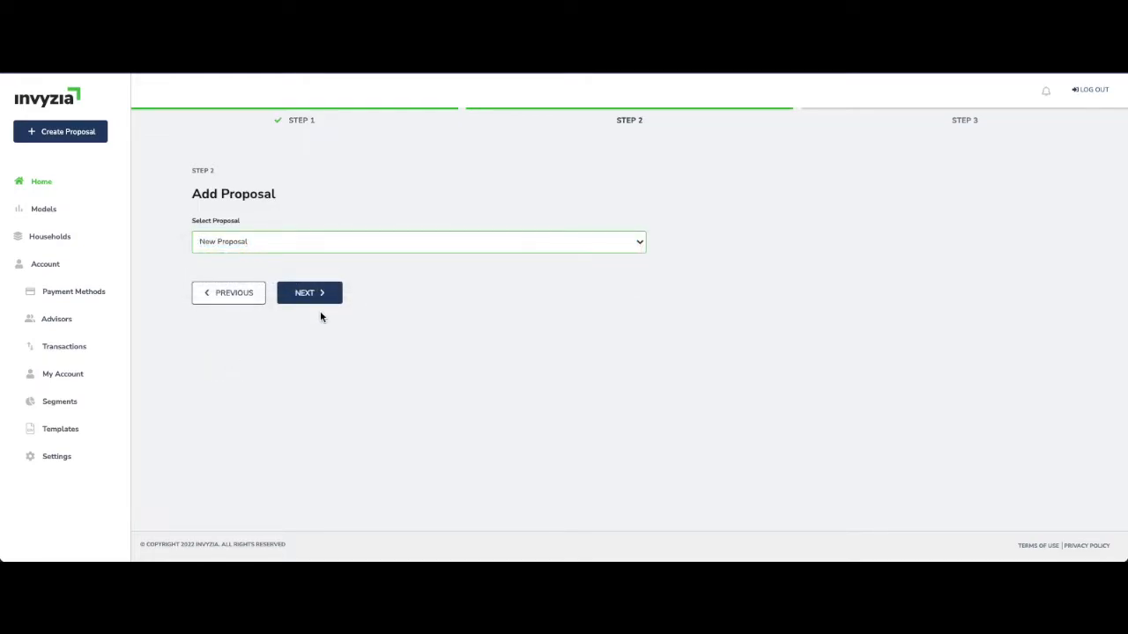
left_click(321, 294)
Create the proposal with the Invyzia Growth model, a $150,000 allocation amount and the title "Sample $150,000 deposit"
left_click(236, 243)
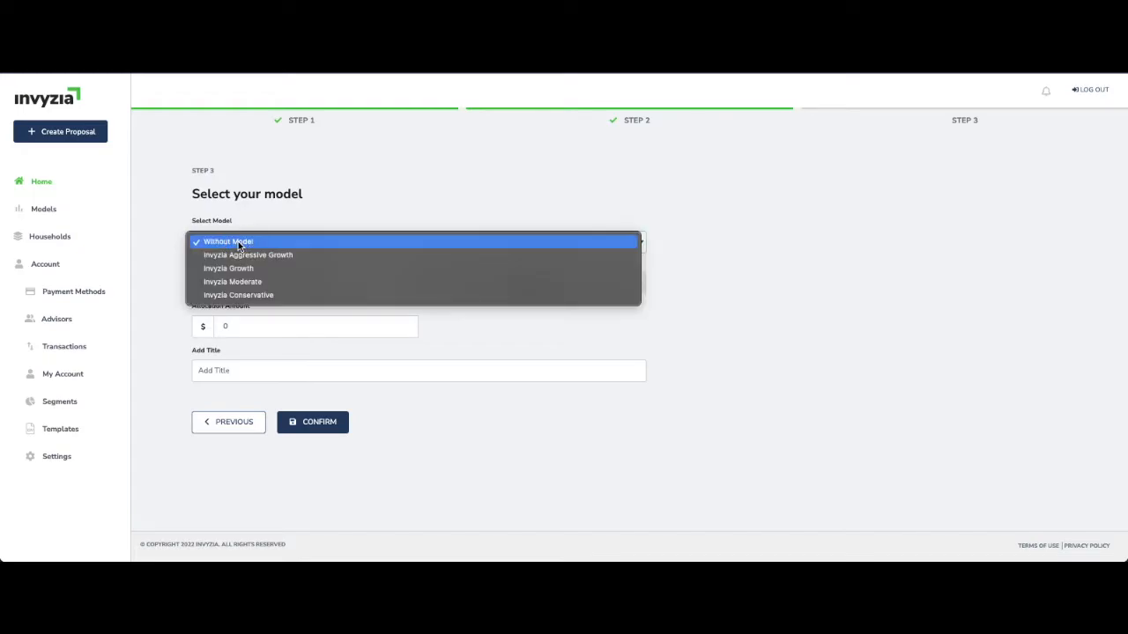
left_click(237, 268)
left_click(236, 325)
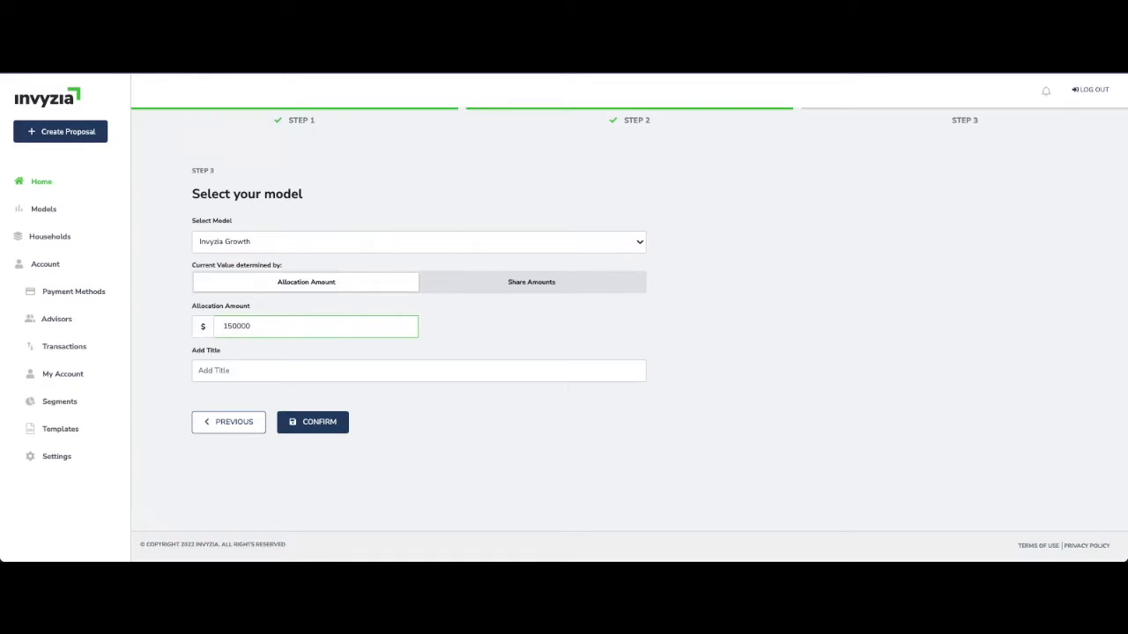
left_click(299, 364)
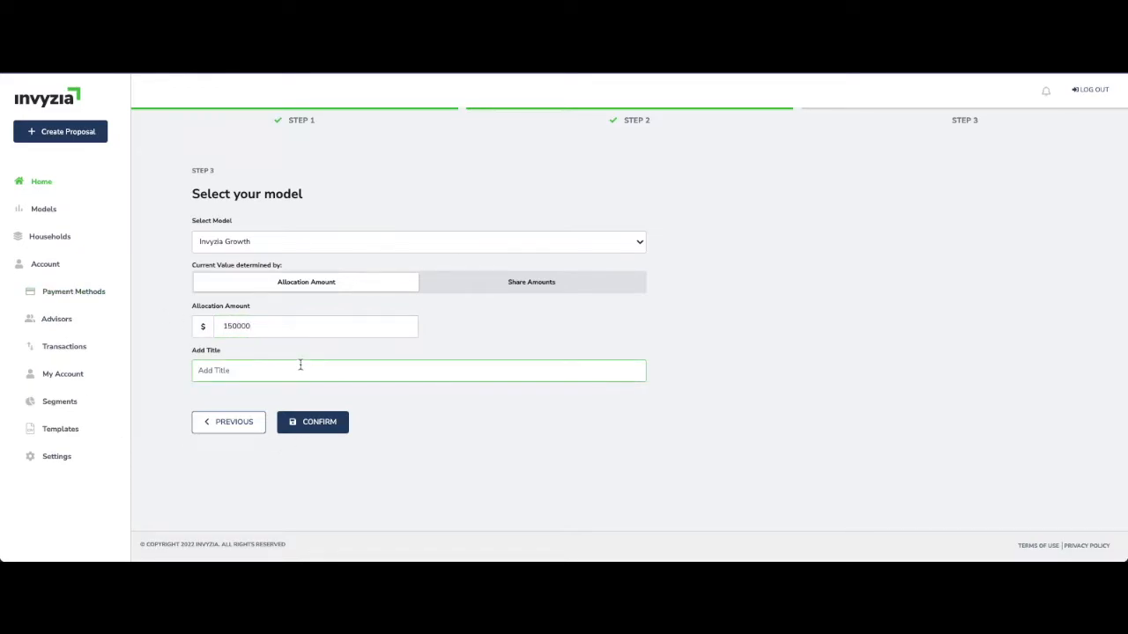
type("Sample $150,000 deposit")
left_click(299, 425)
Set the current value of the CASH holding to $150,000
scroll(370, 295, "down", 3)
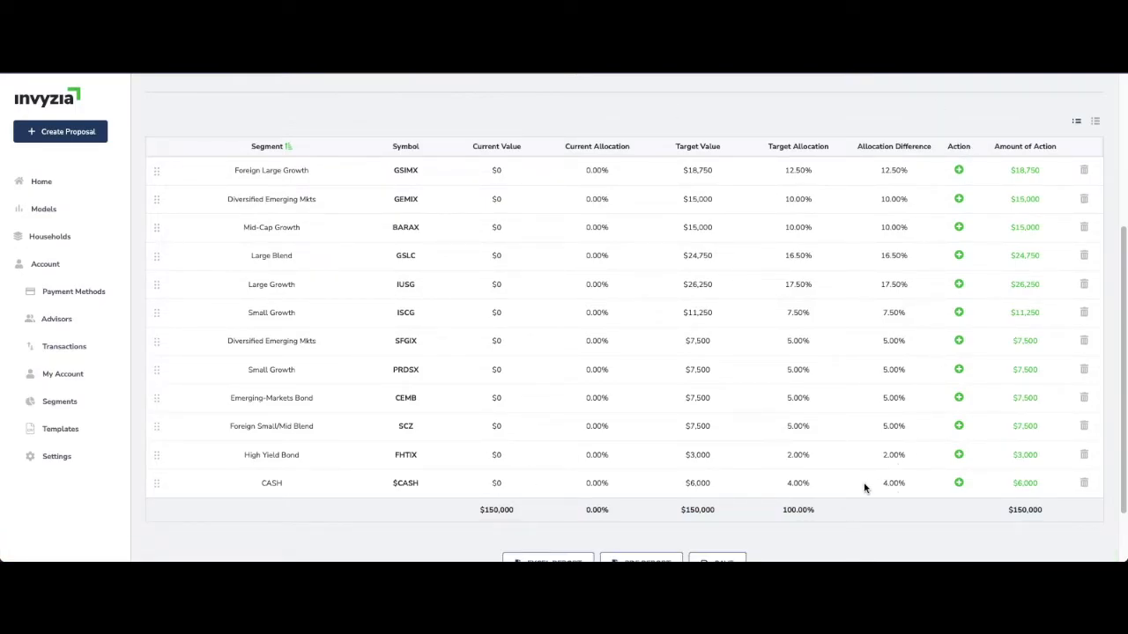
scroll(550, 463, "up", 1)
left_click(493, 492)
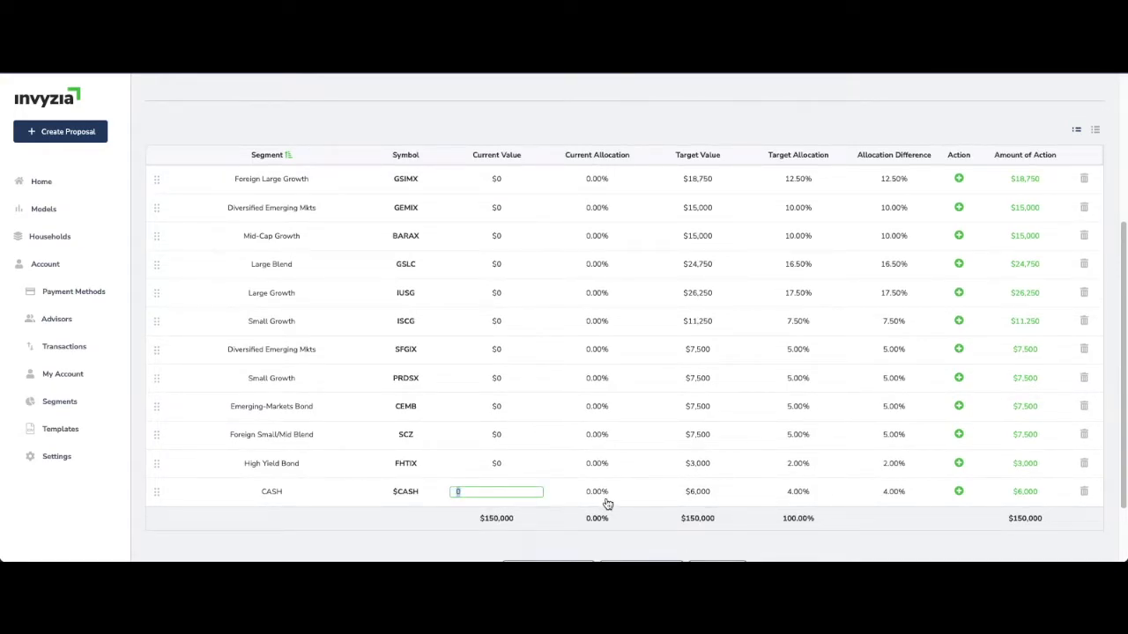
type("150,000")
left_click(412, 522)
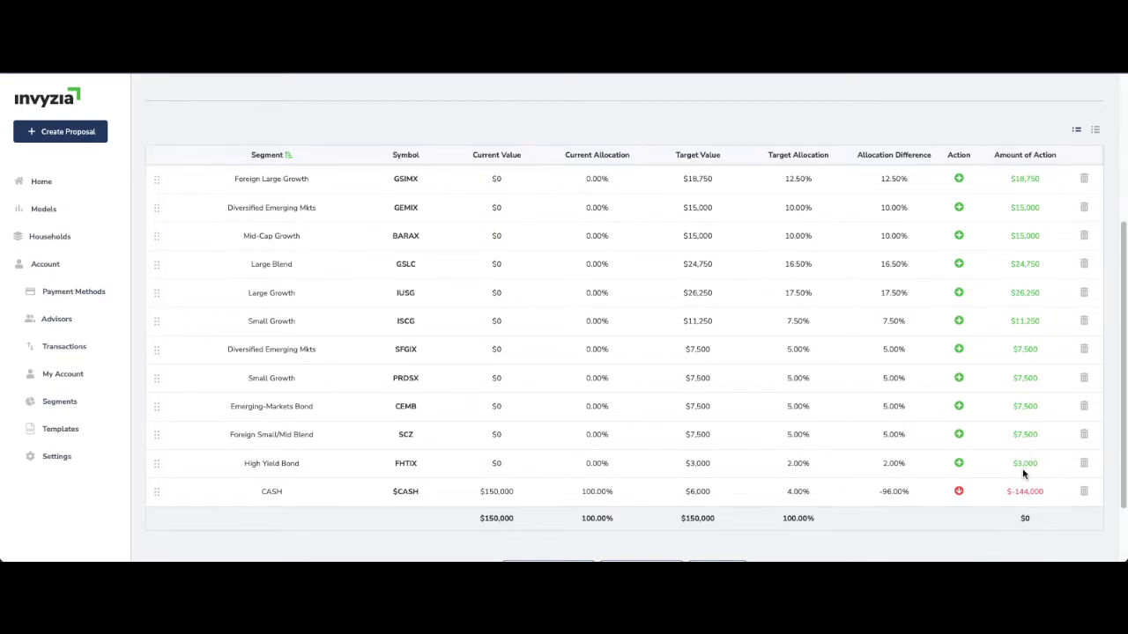
Try sorting the holdings by several columns, ending with Amount of Action, and move the CASH row to the end
scroll(573, 290, "up", 1)
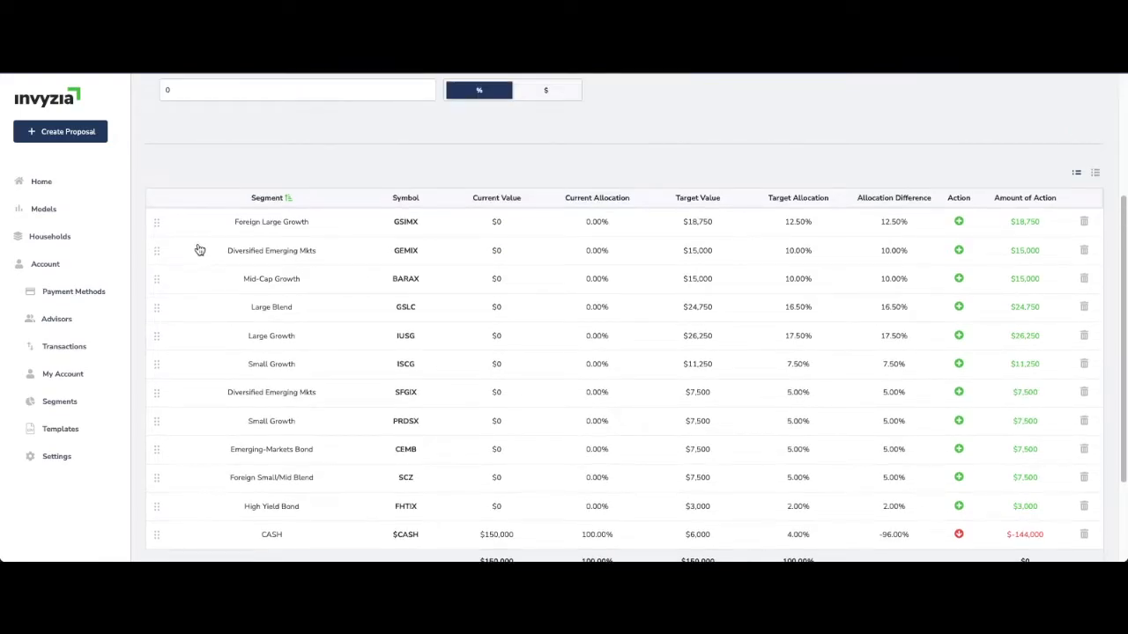
scroll(197, 246, "down", 1)
left_click(268, 141)
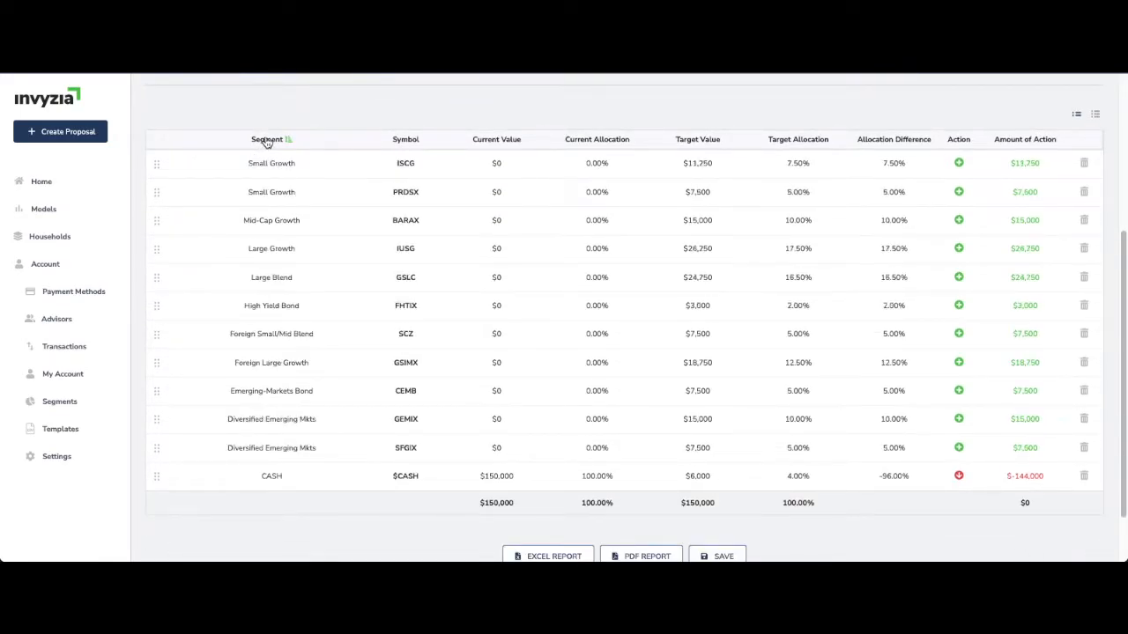
left_click(484, 141)
left_click(609, 141)
left_click(1041, 141)
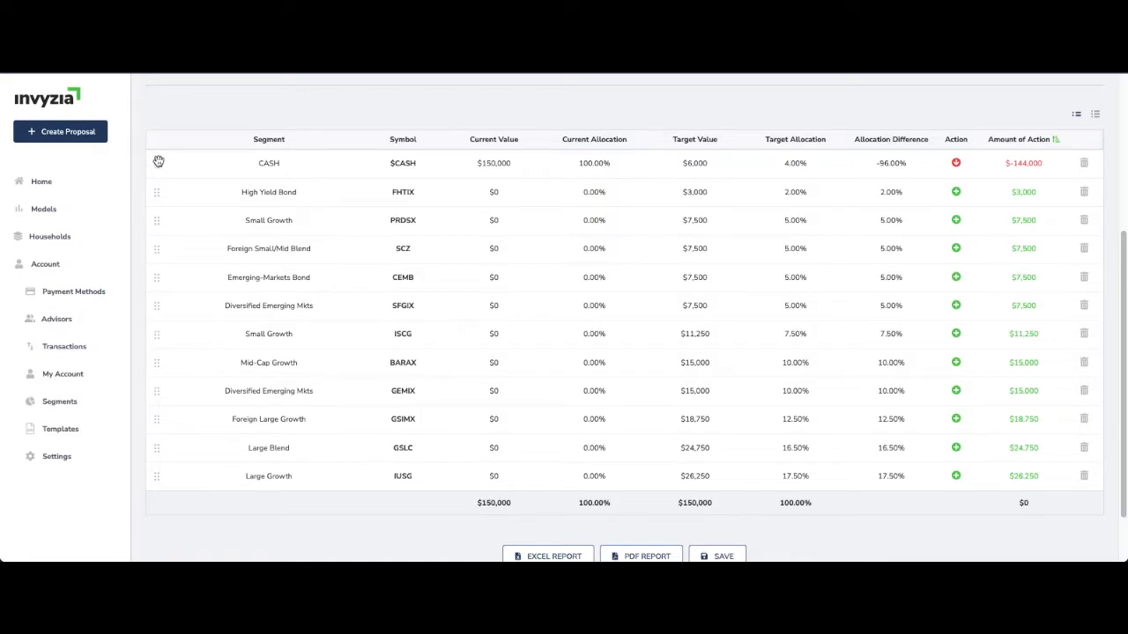
left_click_drag(159, 161, 163, 474)
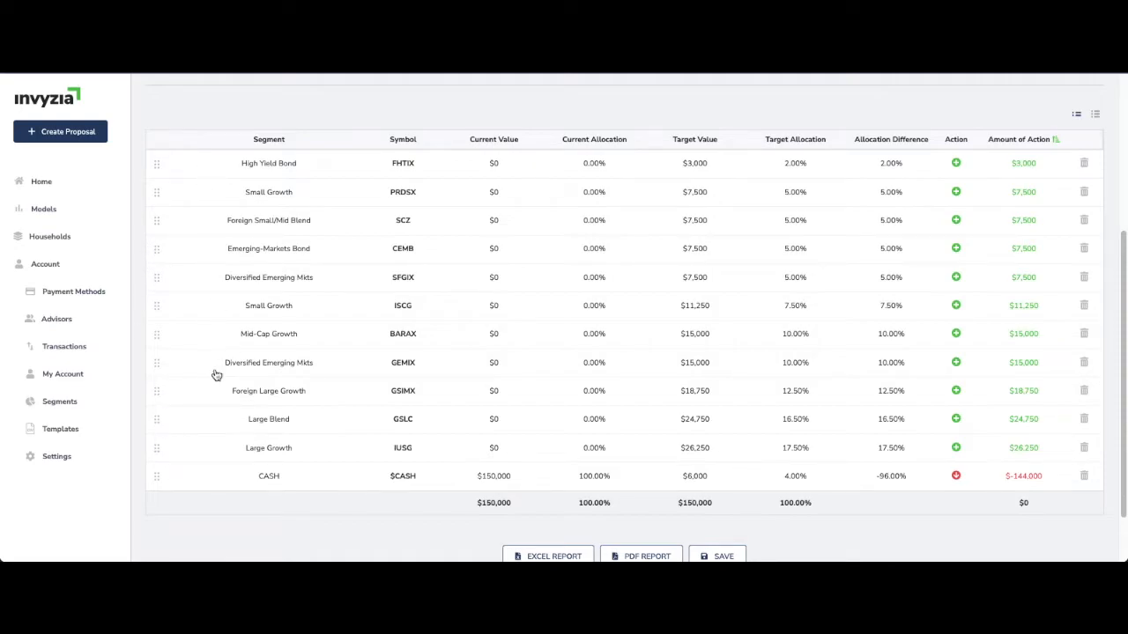
View the segment names available for the High Yield Bond holding, leaving its segment as it is
left_click(276, 169)
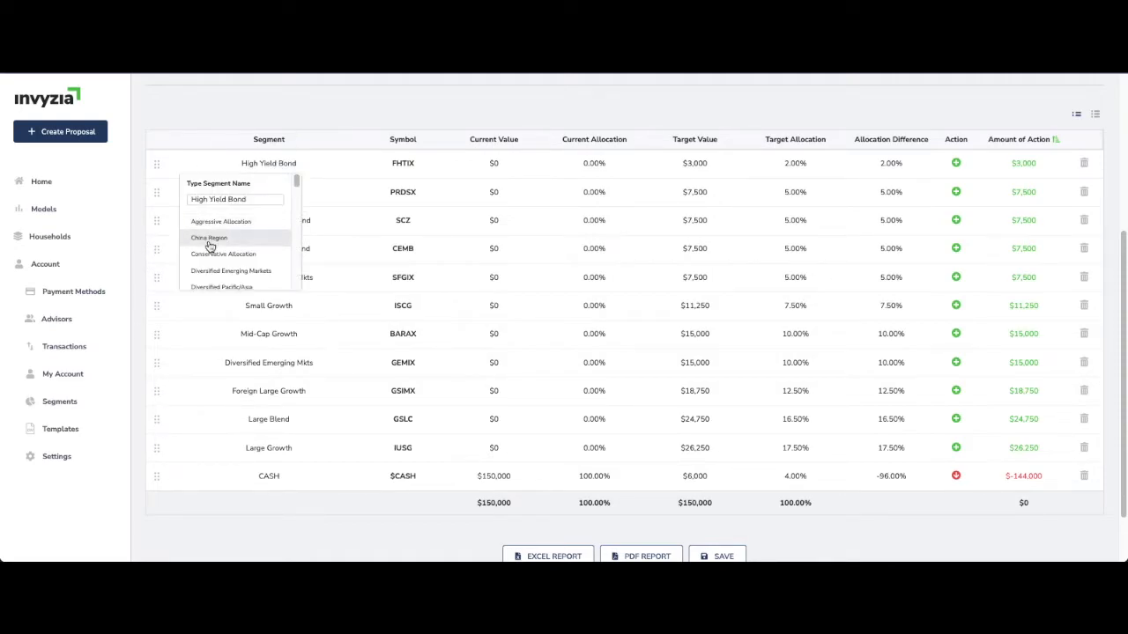
left_click(269, 166)
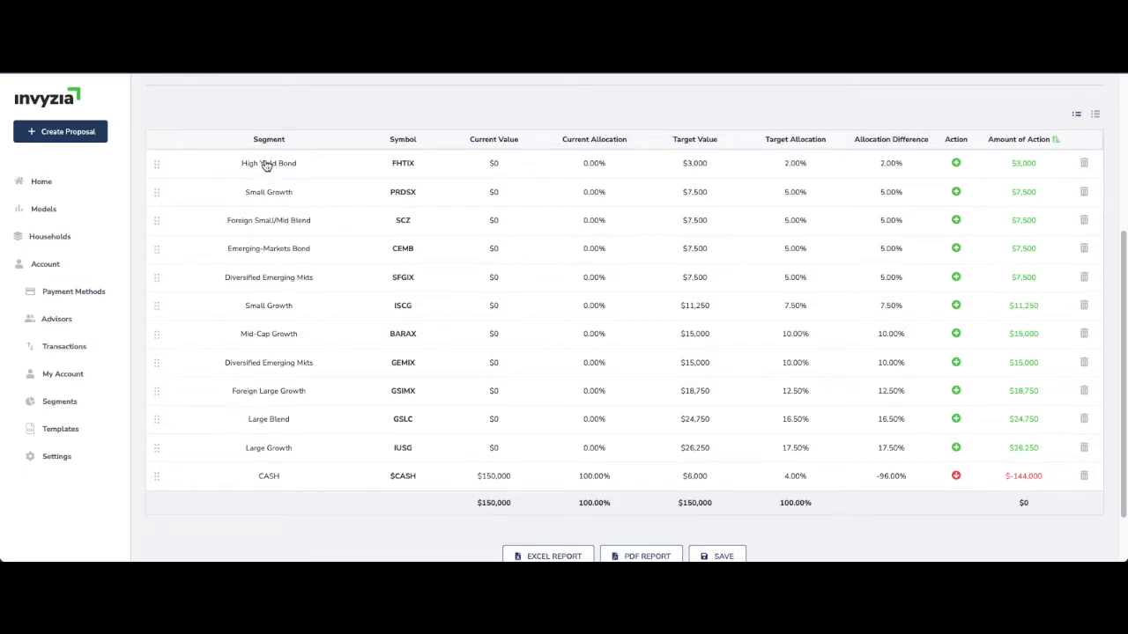
left_click(272, 166)
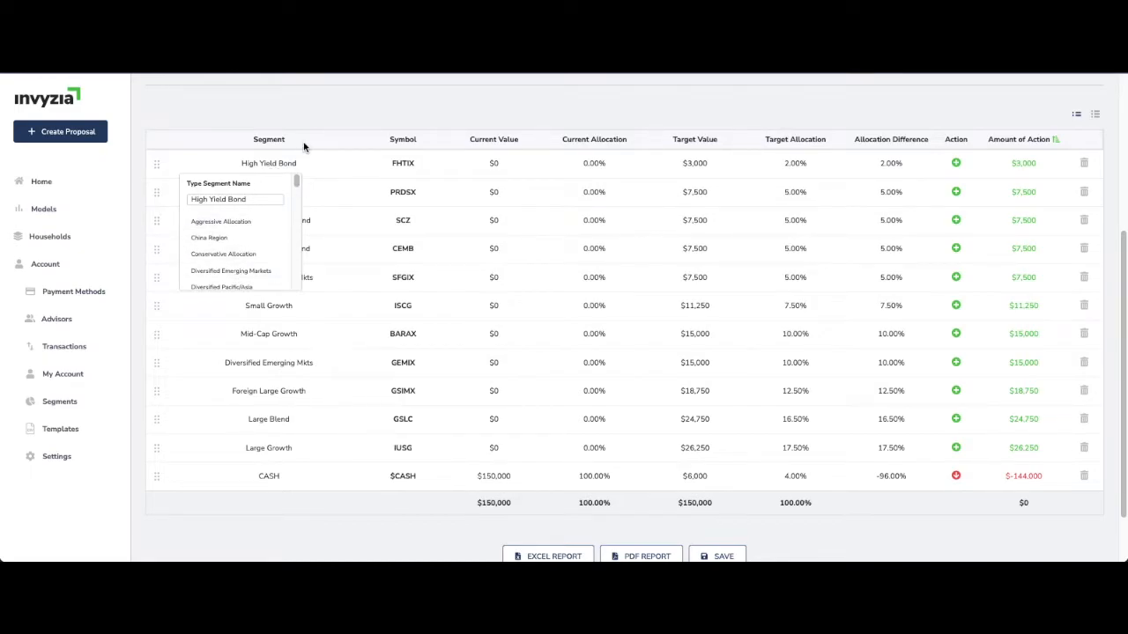
left_click(301, 144)
Sort the holdings by segment in descending order and save the proposal
left_click(287, 142)
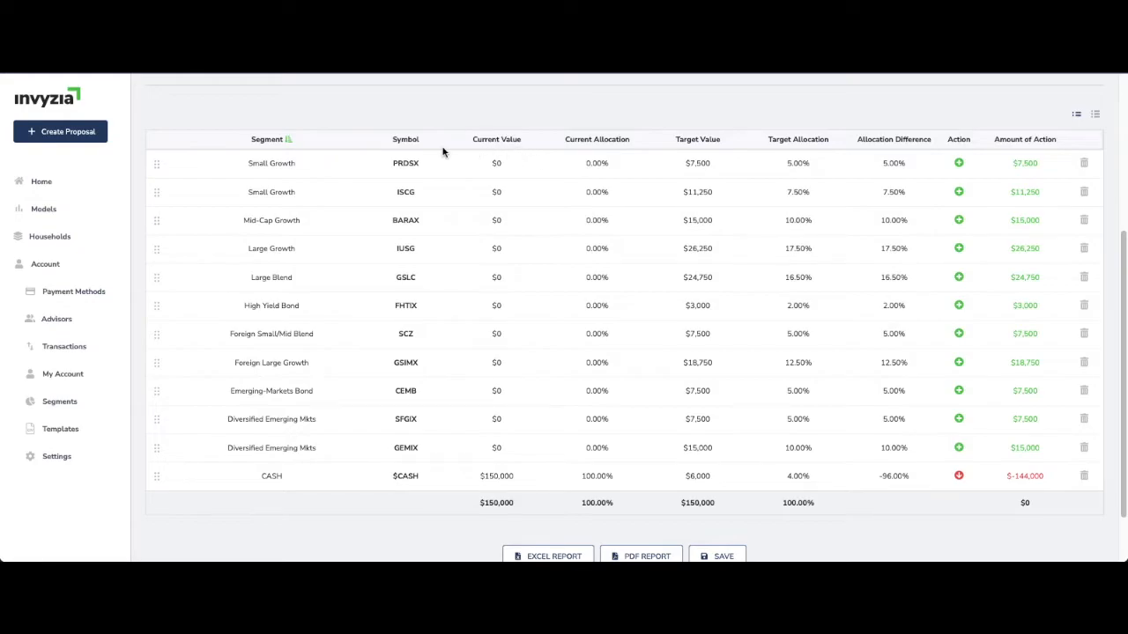
scroll(511, 214, "down", 2)
scroll(626, 252, "up", 1)
left_click(737, 538)
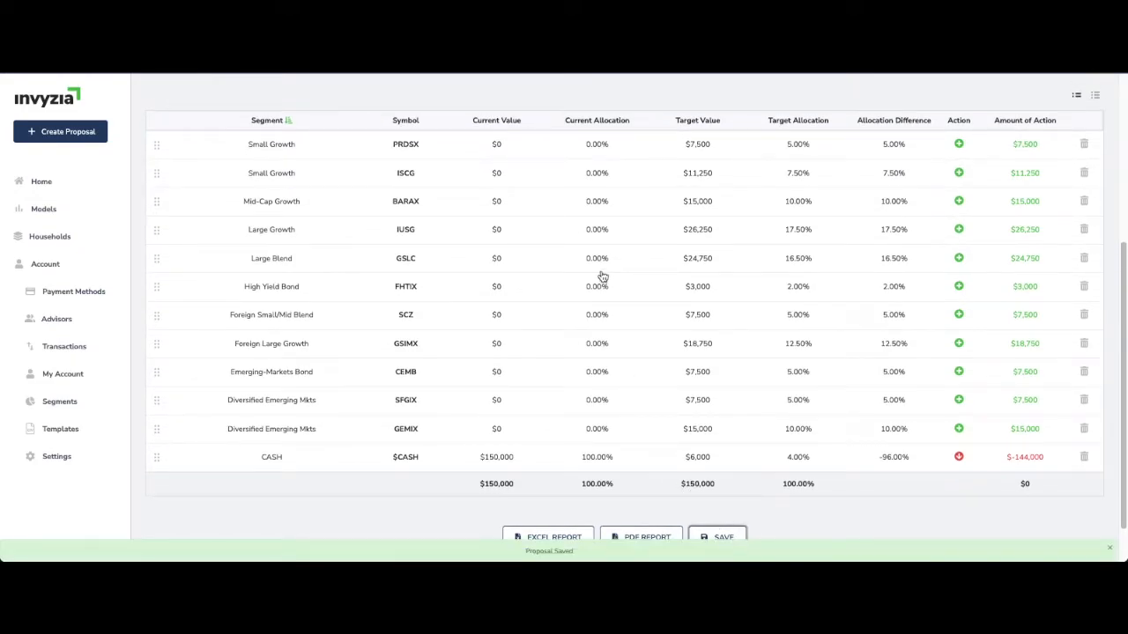
Generate the proposal's PDF report with Class, Segment and Allocation all enabled, in that print order
scroll(601, 276, "up", 1)
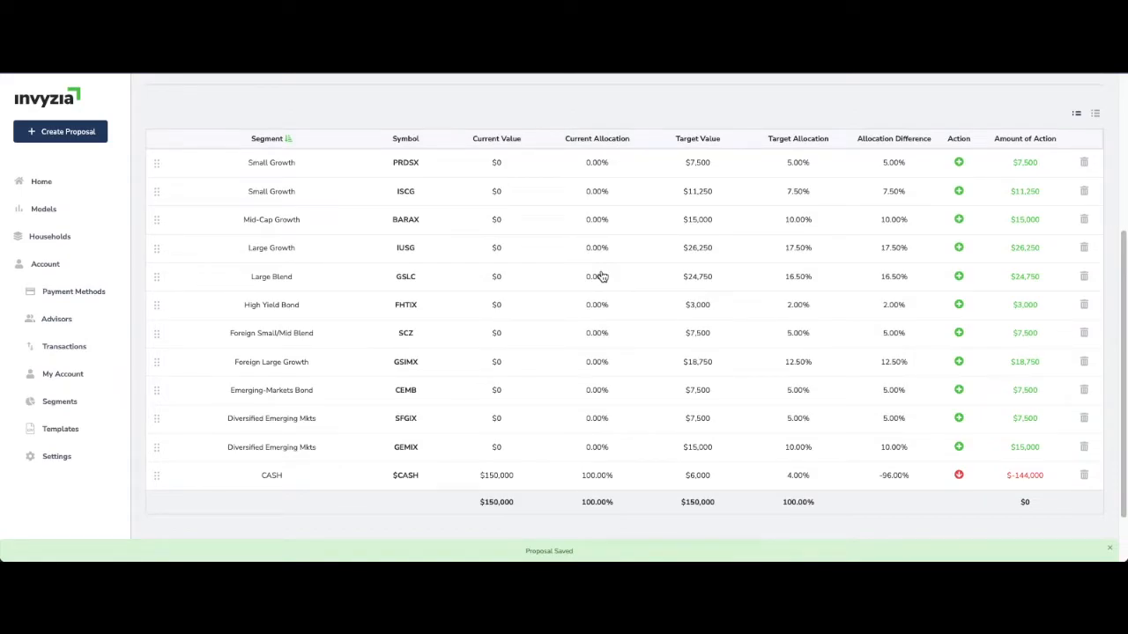
scroll(601, 273, "down", 1)
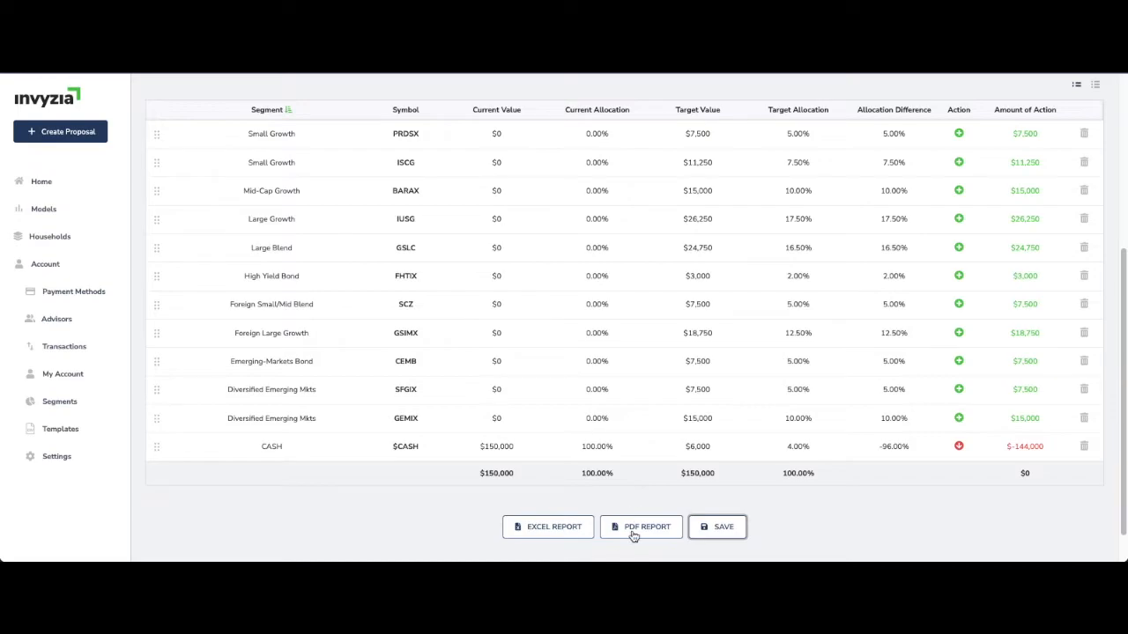
left_click(633, 534)
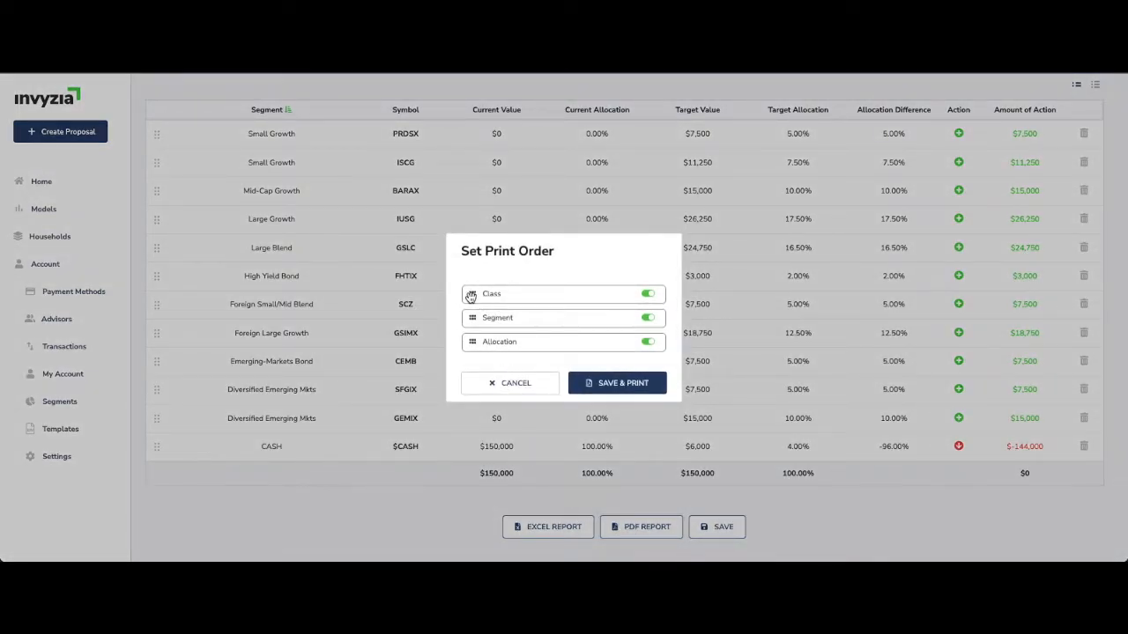
left_click(472, 344)
mouse_move(472, 345)
left_mouse_down()
mouse_move(469, 291)
mouse_move(468, 354)
left_mouse_up()
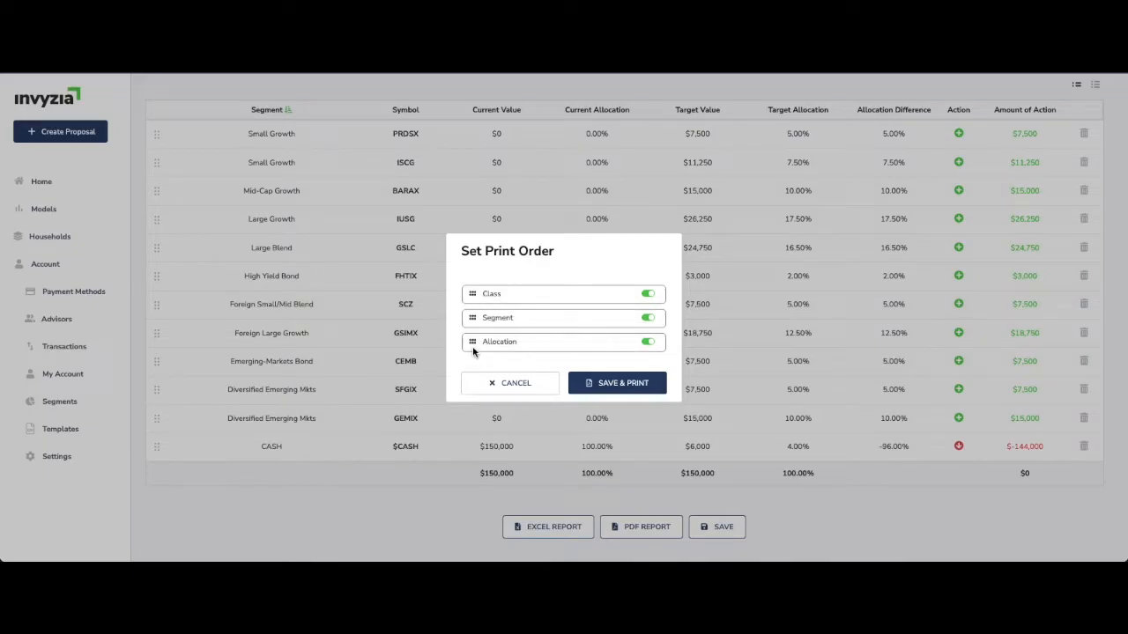
left_click(649, 295)
left_click(647, 319)
left_click(650, 343)
left_click(647, 318)
left_click(648, 297)
left_click(601, 385)
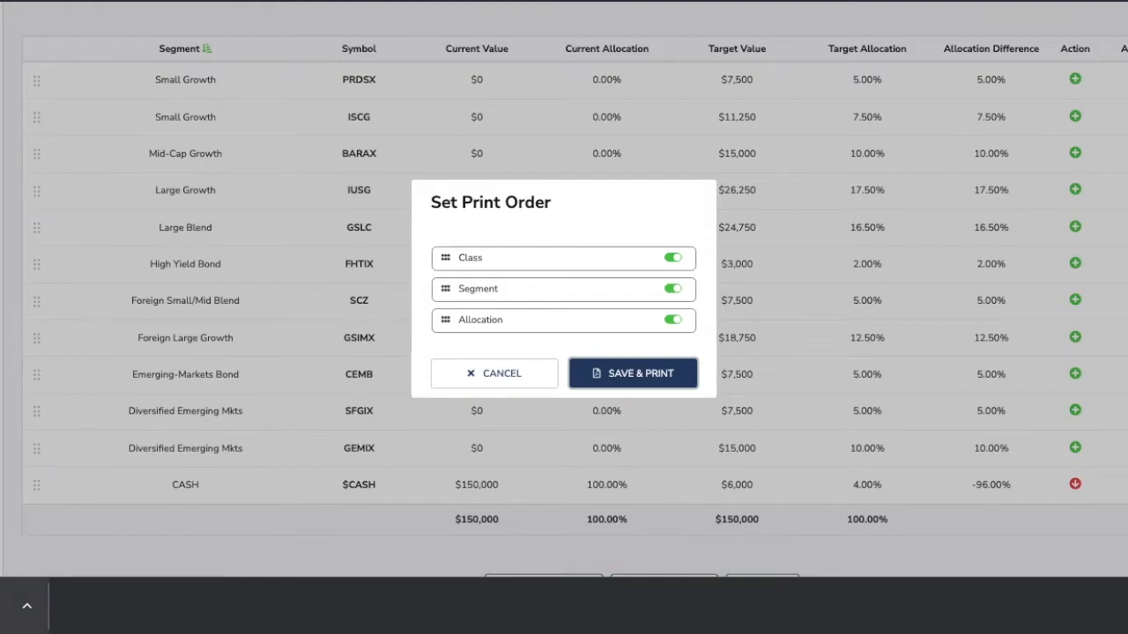
Open the generated PDF report and review the cover page's title, household name and contact details
left_click(3, 607)
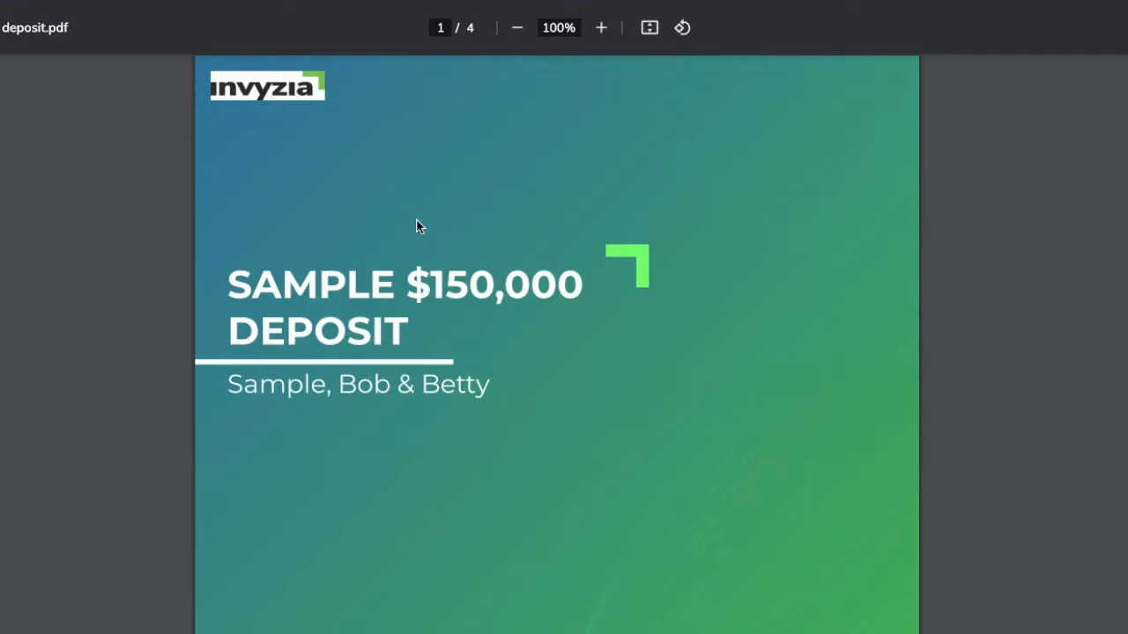
scroll(416, 220, "down", 1)
scroll(421, 238, "up", 1)
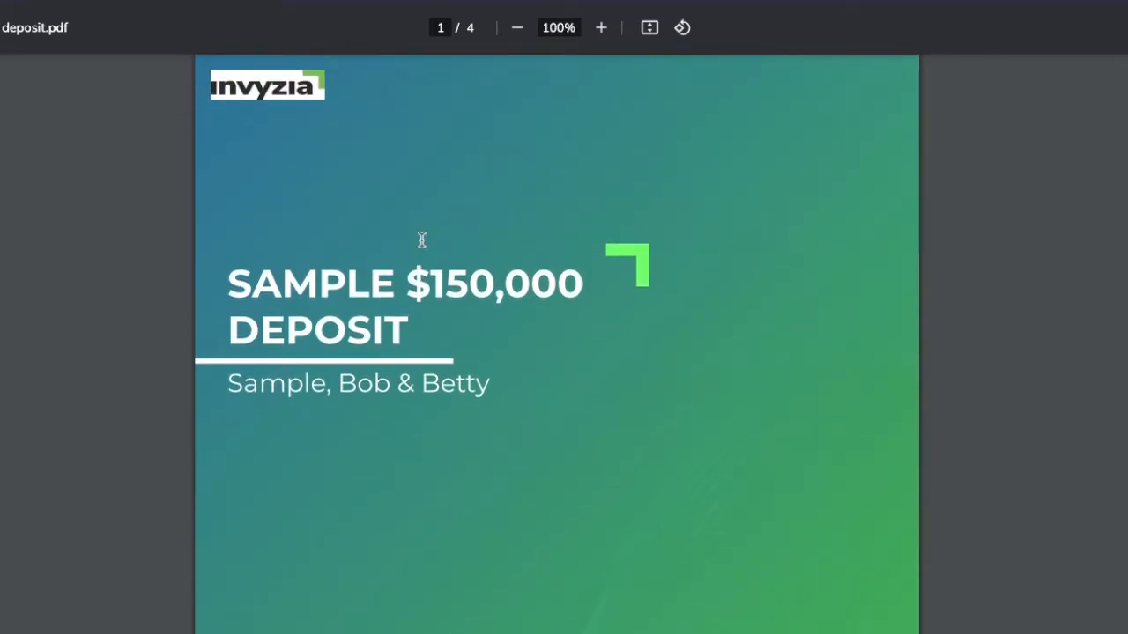
scroll(419, 238, "down", 3)
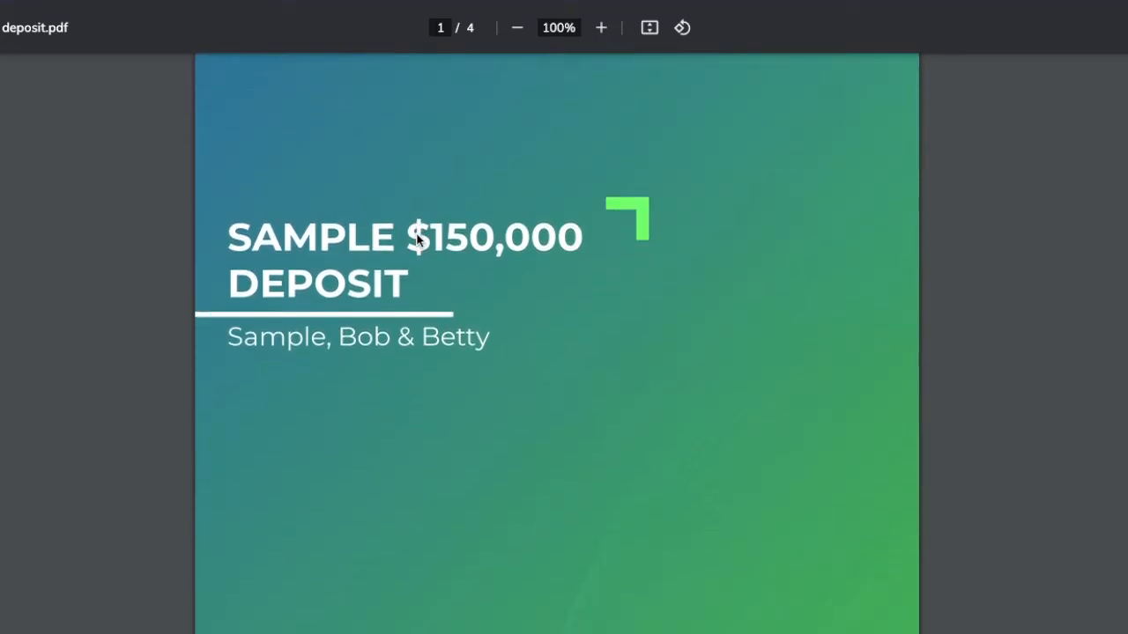
left_click_drag(221, 184, 444, 246)
left_click(443, 247)
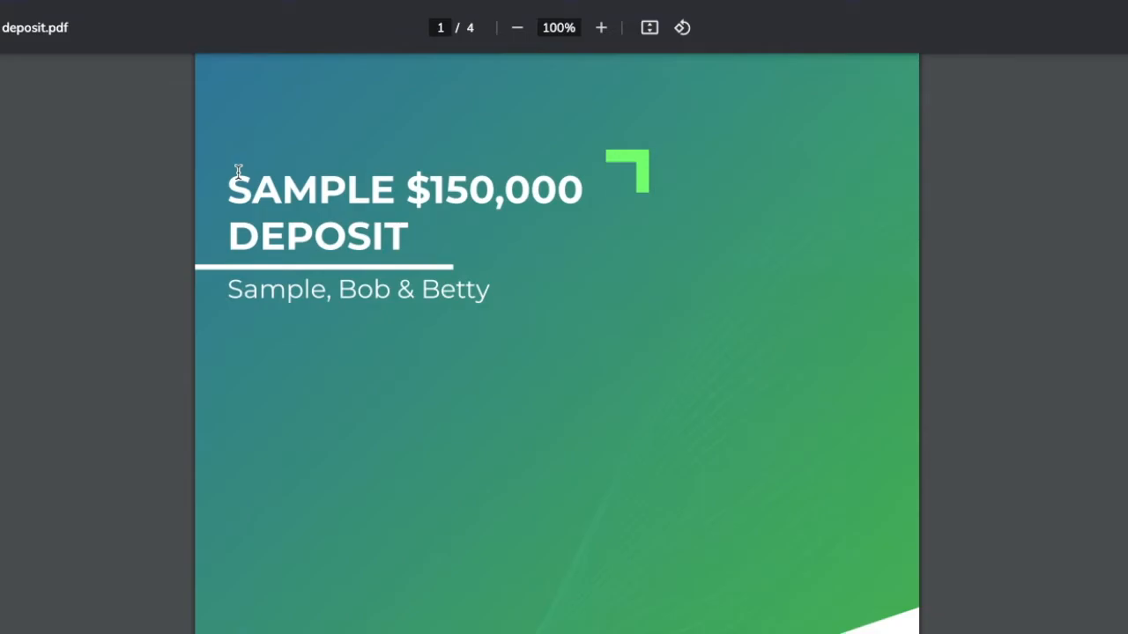
scroll(237, 170, "down", 3)
scroll(300, 238, "down", 10)
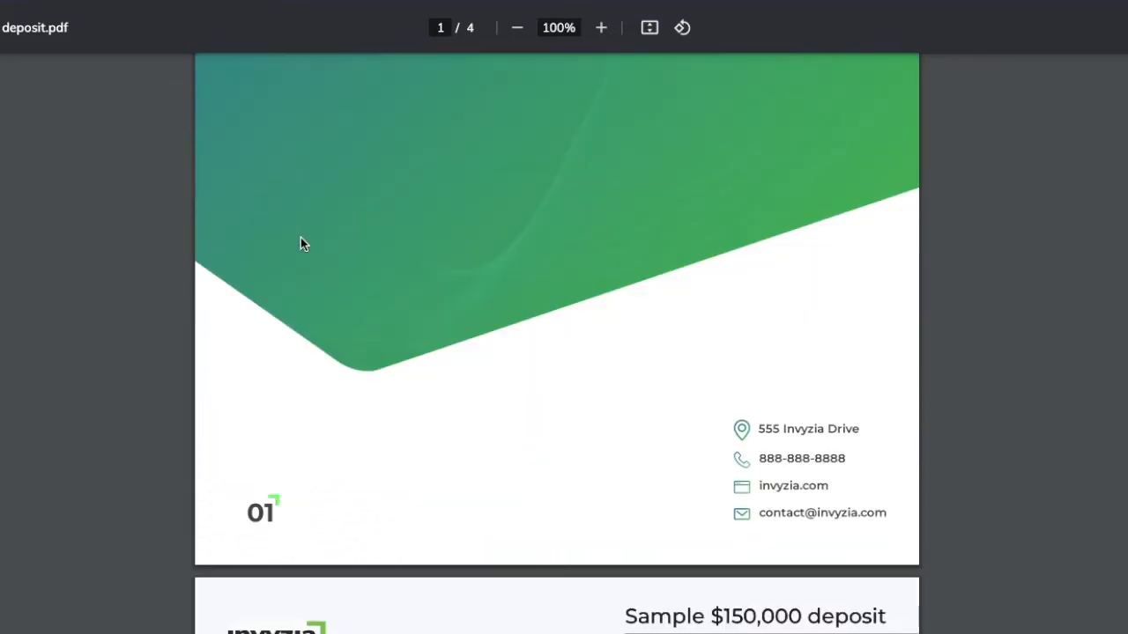
Review the report's Class page, comparing current and target allocations for Equity, Fixed Income, Cash and Other
scroll(299, 244, "down", 1)
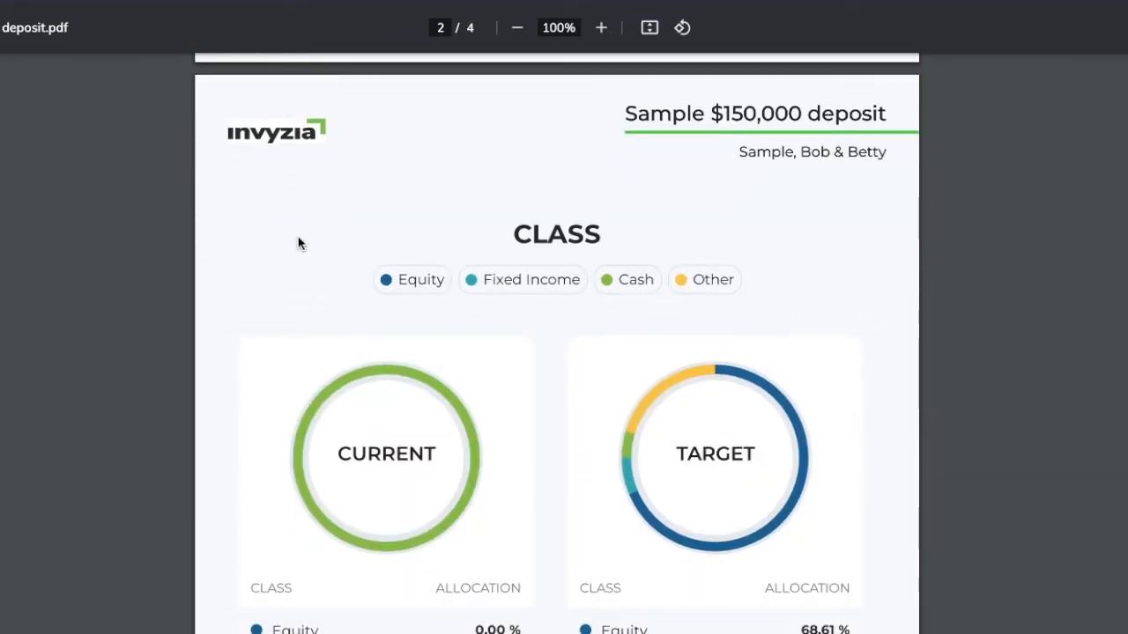
scroll(295, 238, "down", 1)
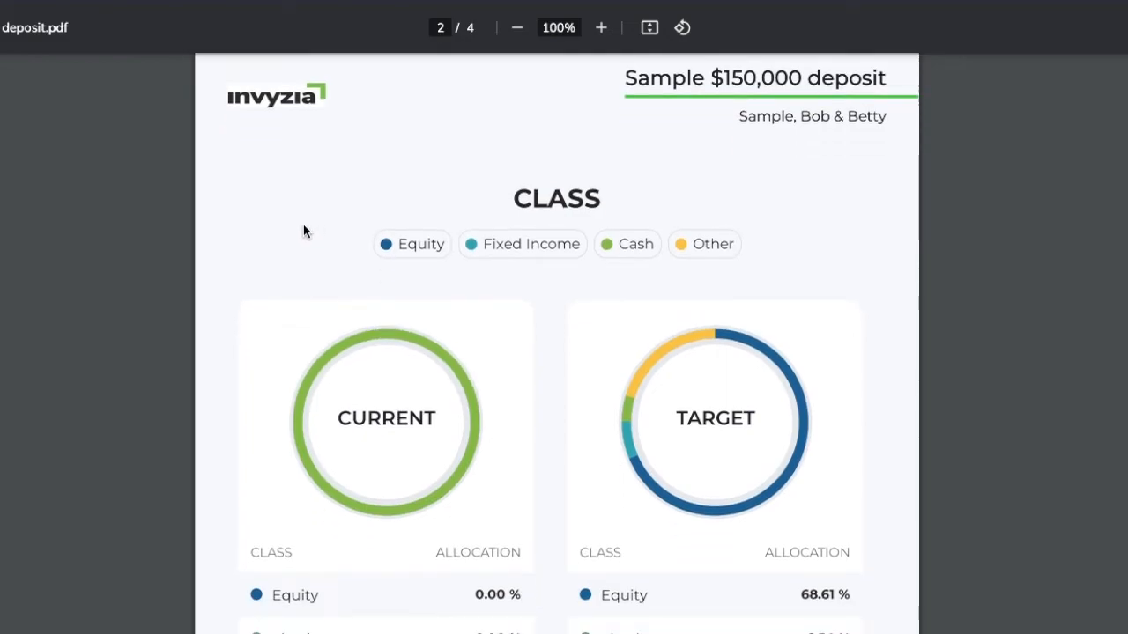
scroll(302, 227, "down", 2)
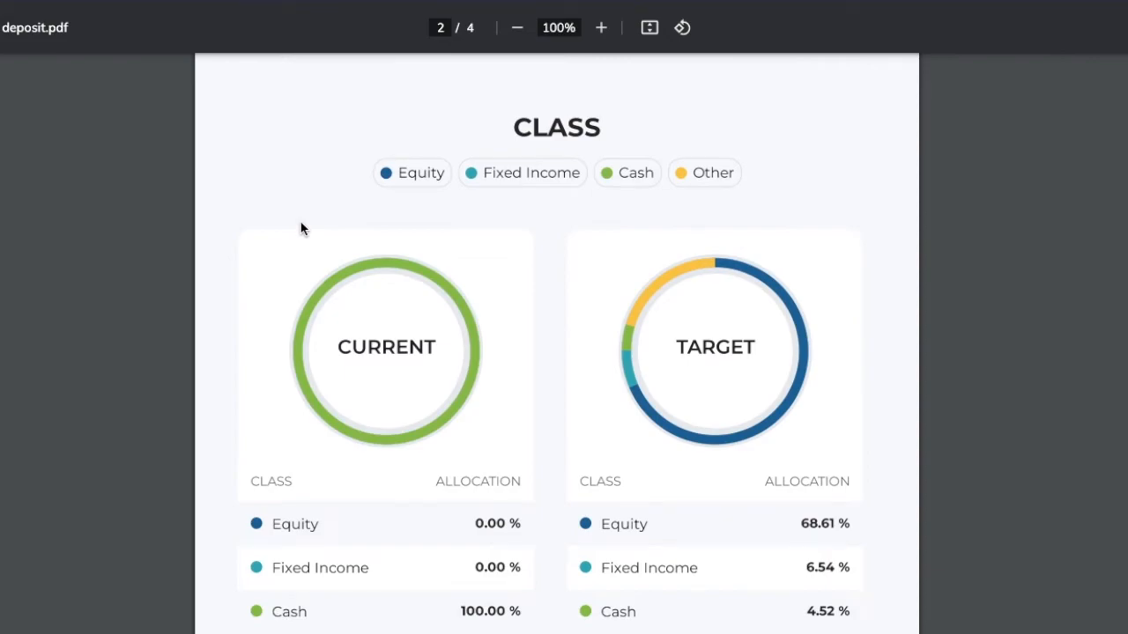
scroll(302, 226, "up", 1)
scroll(302, 227, "down", 4)
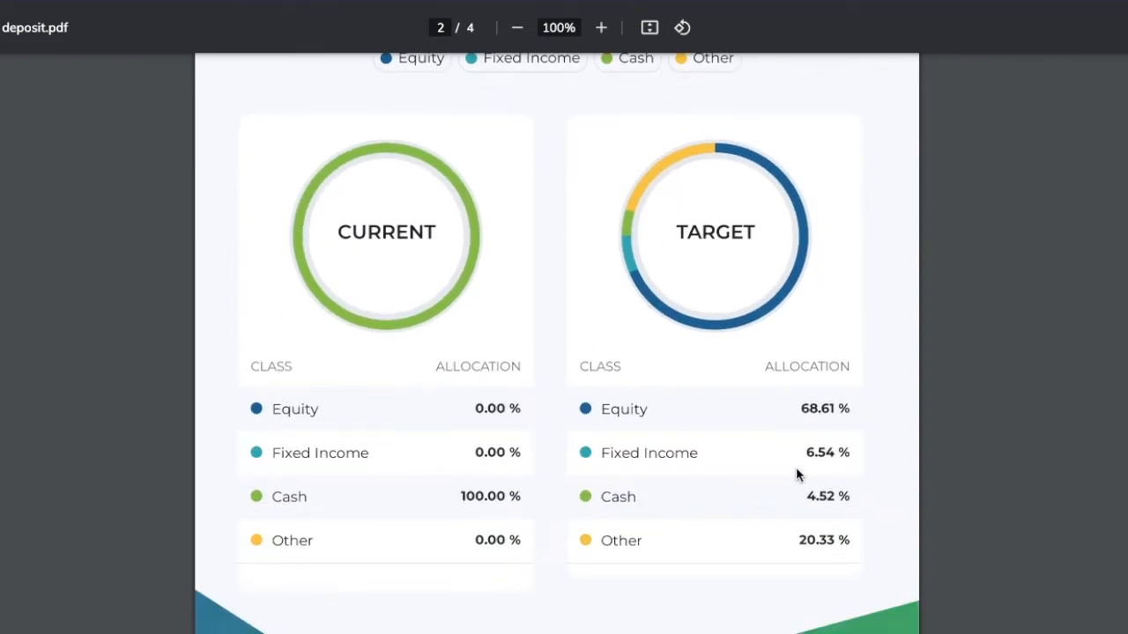
scroll(798, 440, "up", 1)
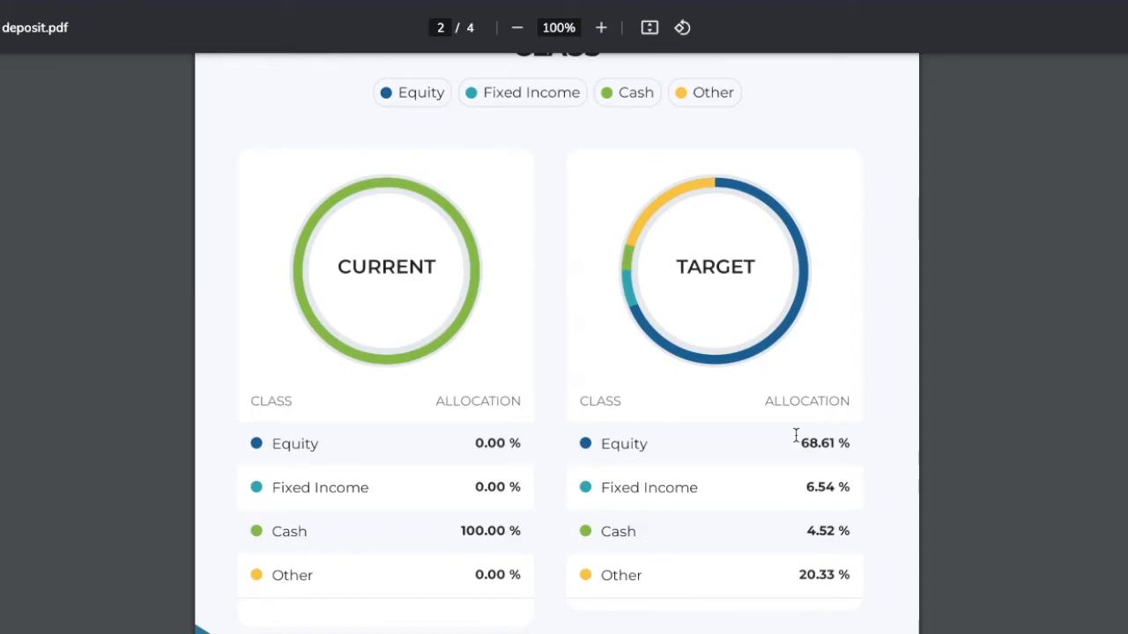
scroll(748, 396, "down", 2)
scroll(748, 395, "down", 8)
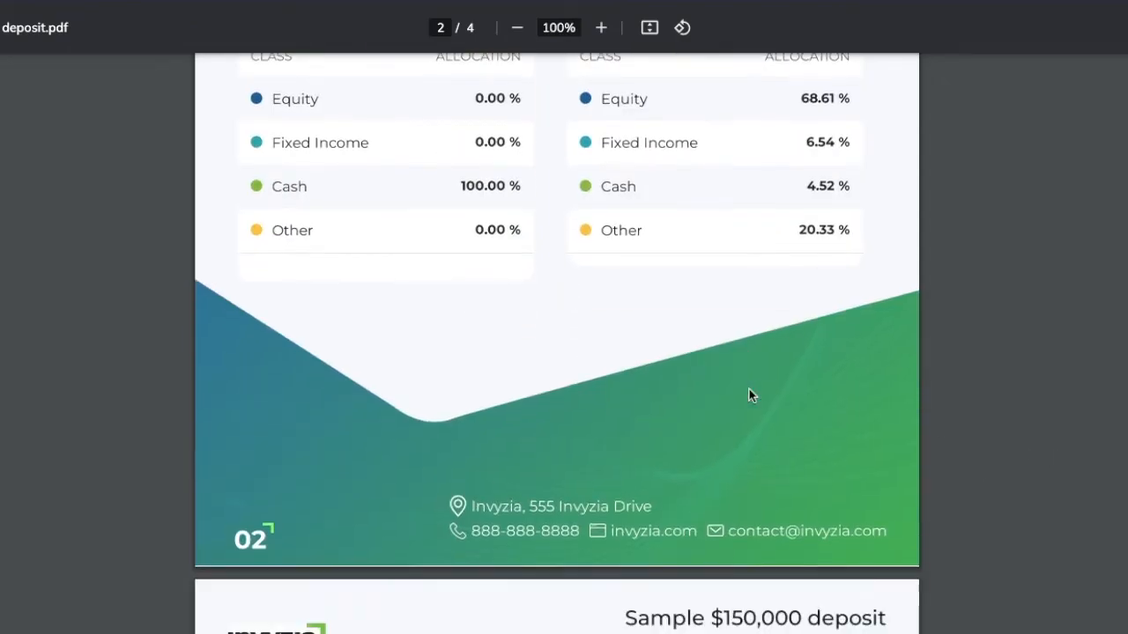
Review the report's Segment page, comparing current and target percentages for each segment
scroll(749, 396, "down", 1)
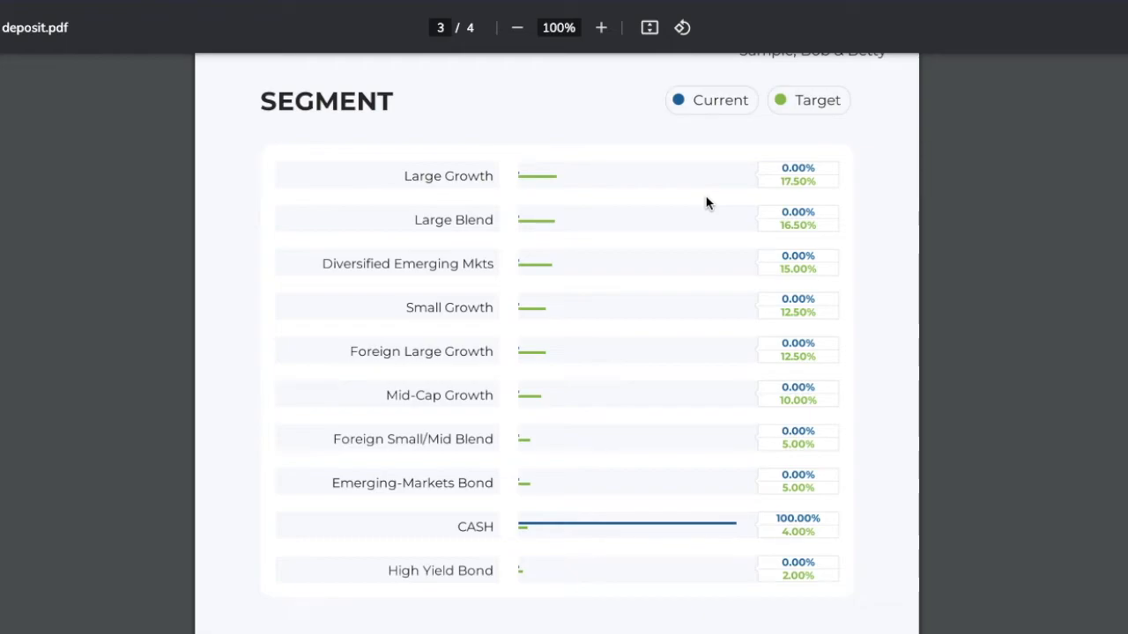
scroll(730, 148, "down", 1)
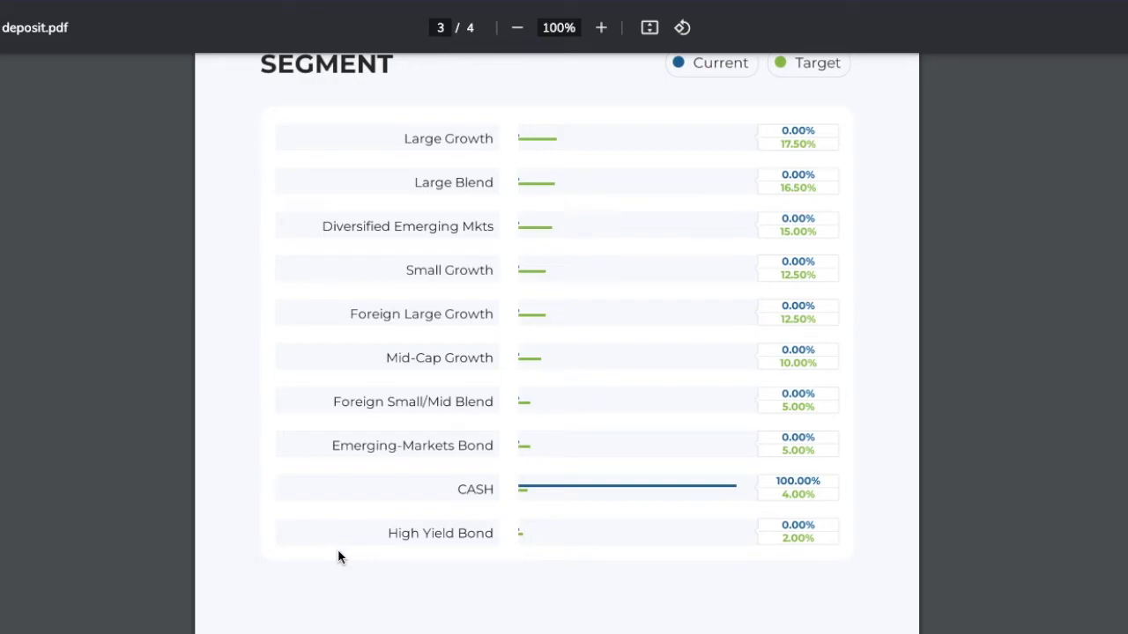
scroll(370, 555, "down", 10)
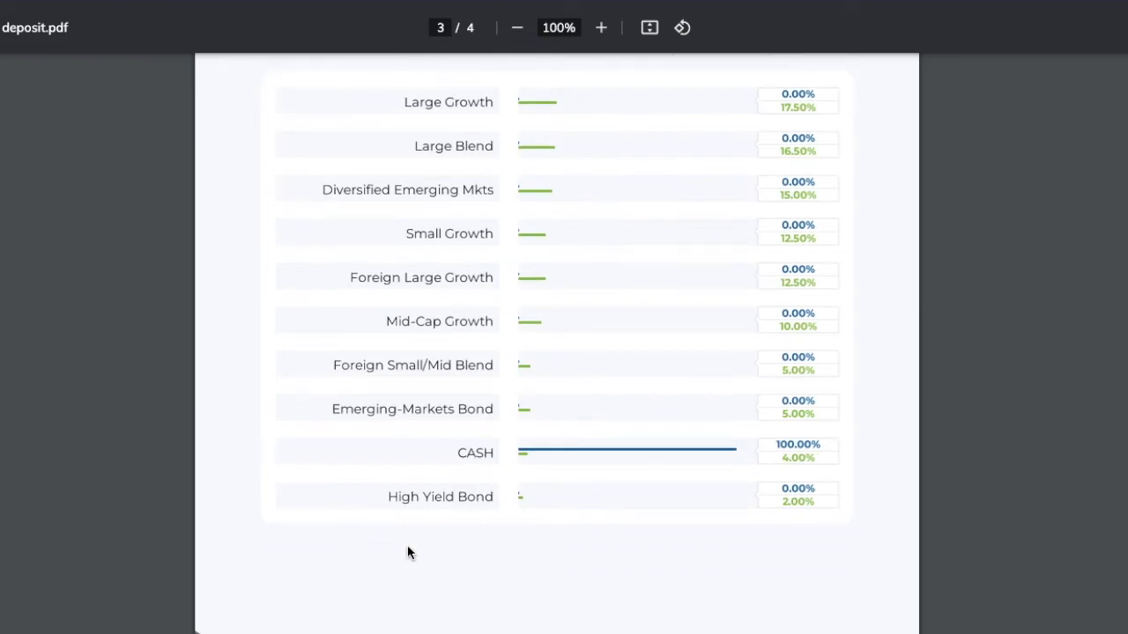
Enlarge the report's Allocation page to 175% and examine the holdings table's column headings
scroll(432, 528, "down", 5)
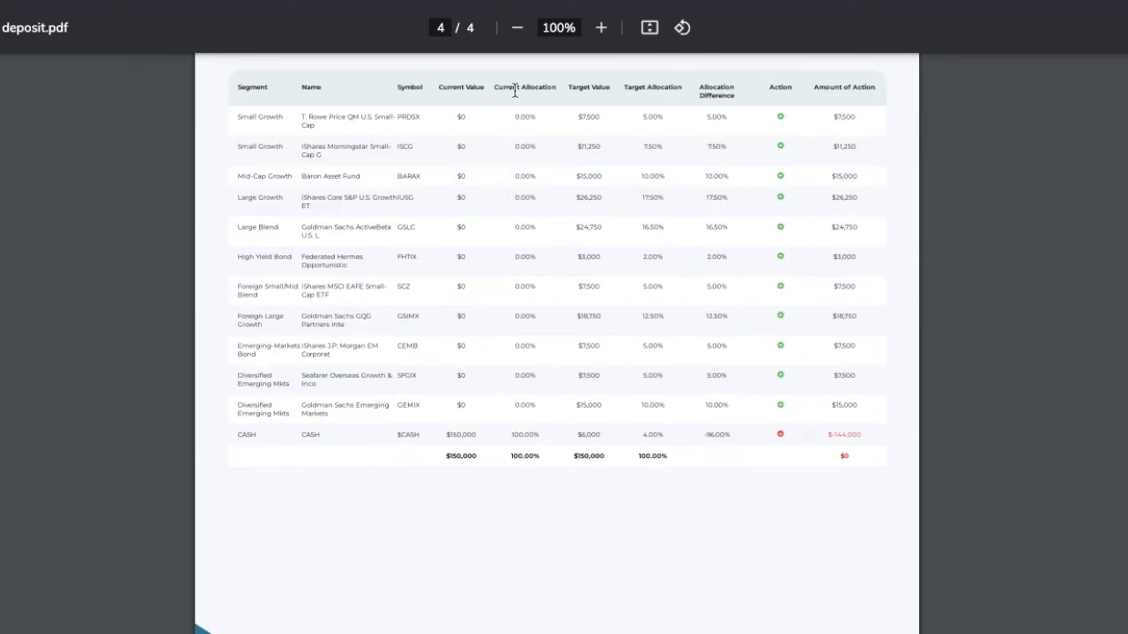
left_click(602, 27)
left_click(602, 27)
left_click(602, 28)
left_click(601, 27)
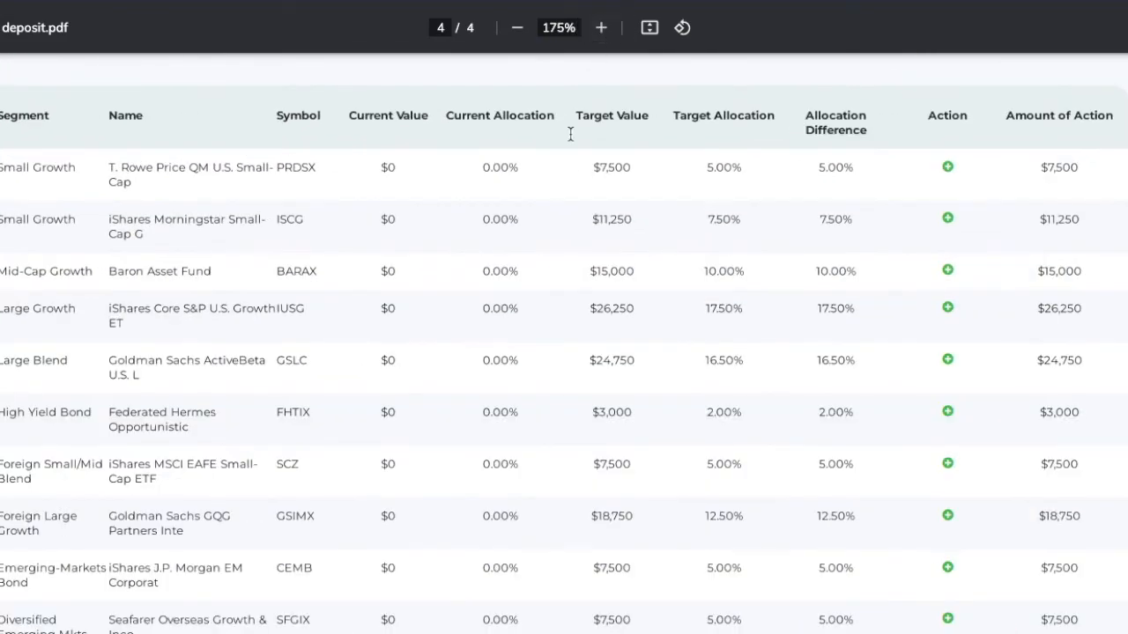
scroll(570, 167, "up", 5)
scroll(569, 175, "down", 5)
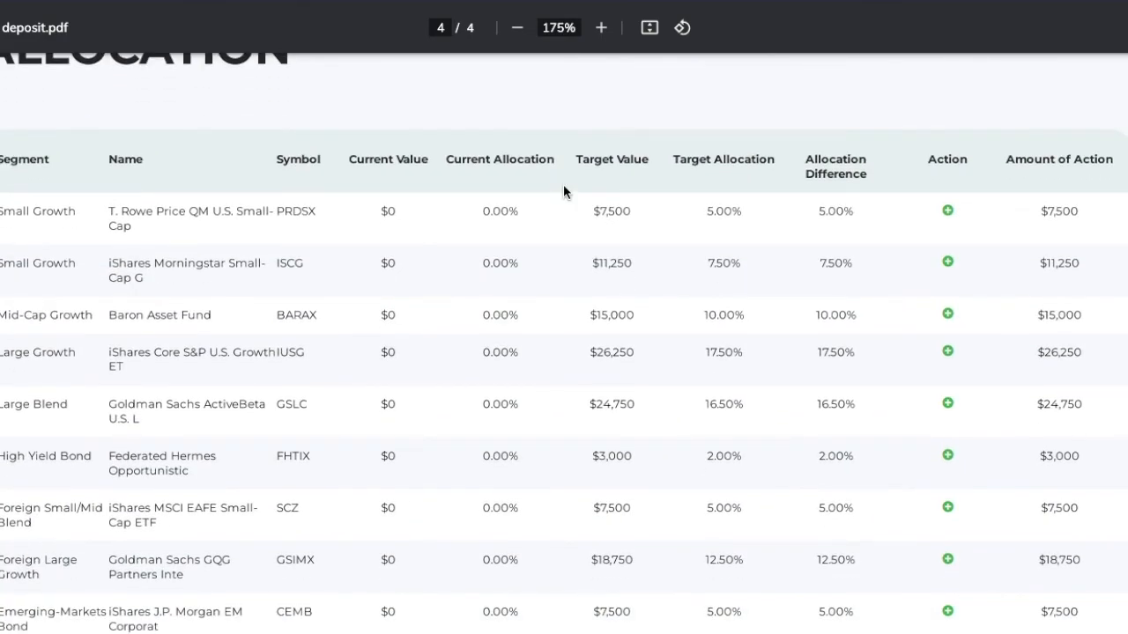
Examine each holding's target value, allocation difference, action and amount of action, down to the CASH row and totals
scroll(564, 190, "down", 1)
scroll(564, 191, "down", 1)
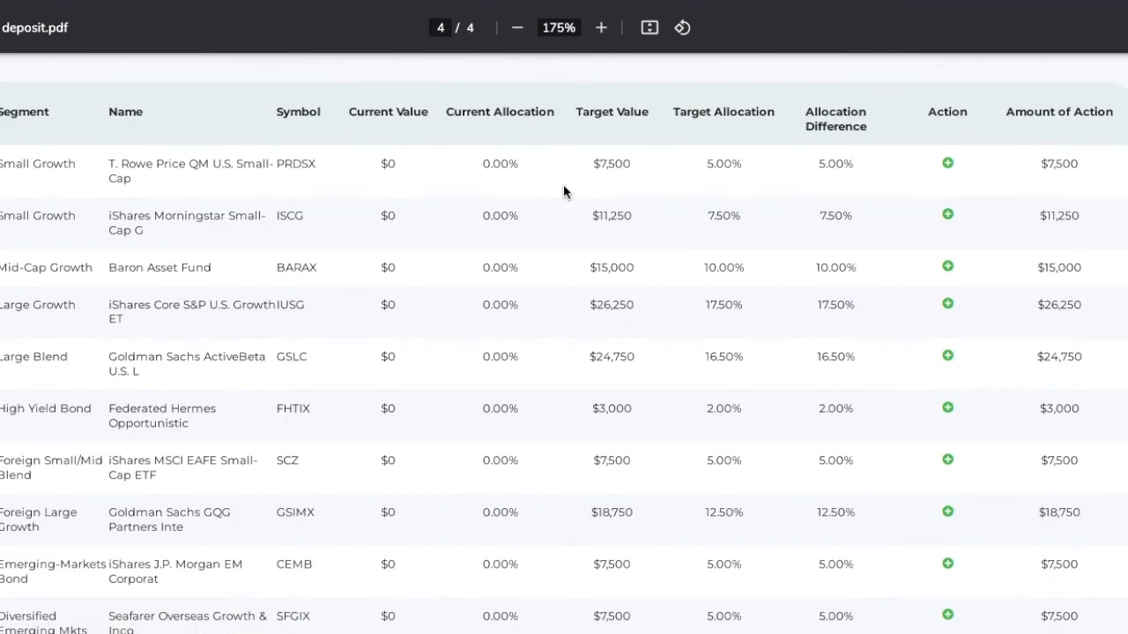
scroll(564, 190, "down", 1)
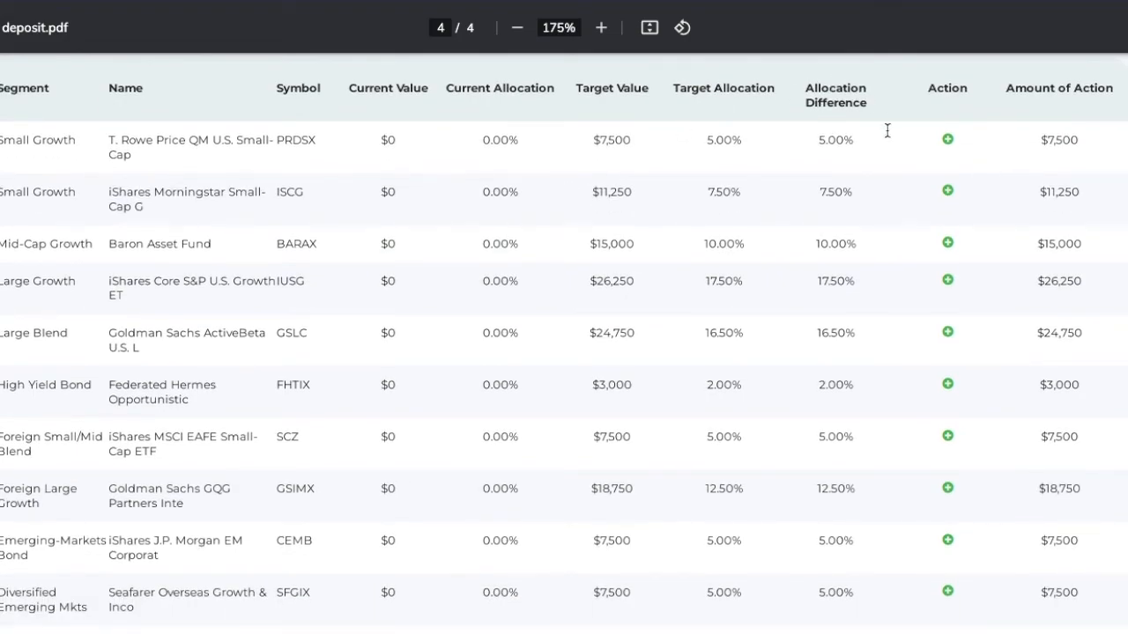
scroll(285, 224, "down", 3)
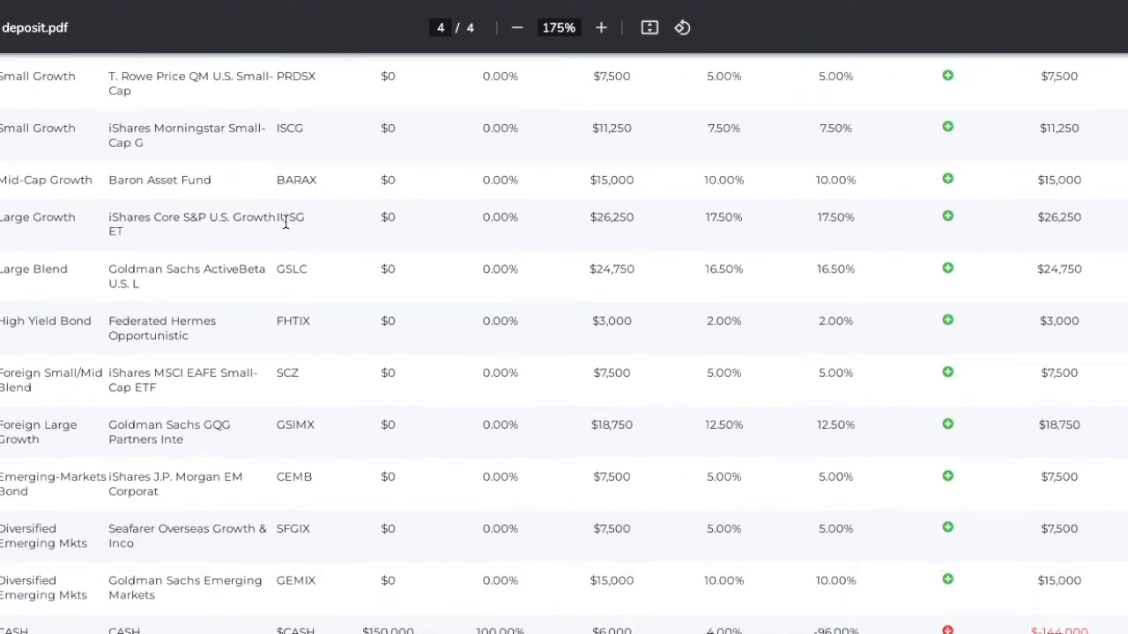
scroll(989, 217, "down", 2)
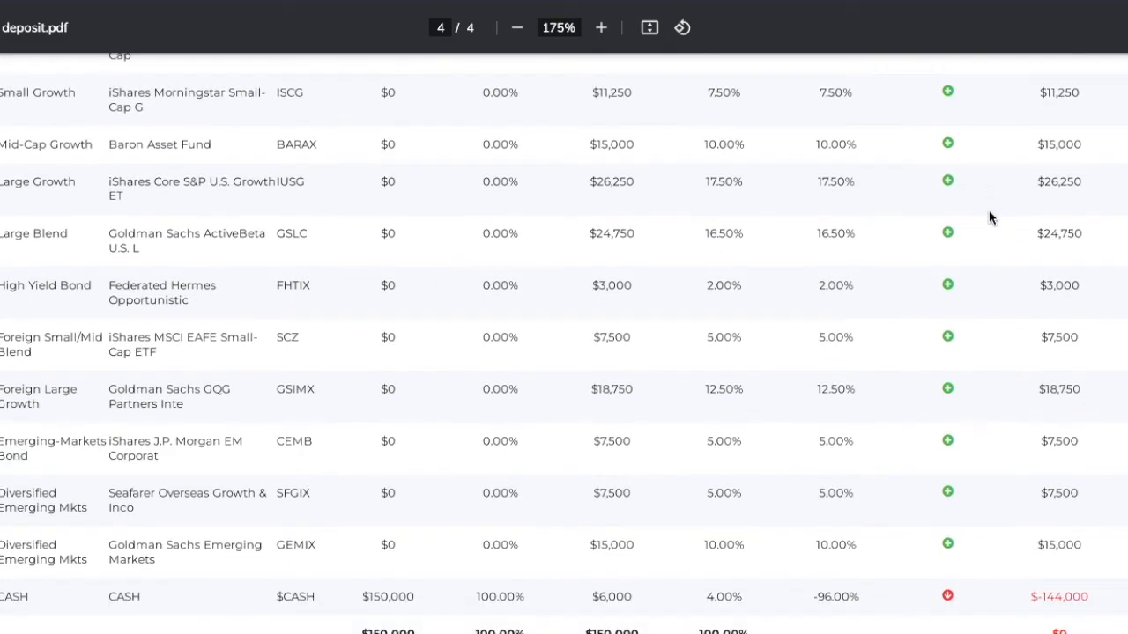
scroll(990, 216, "down", 5)
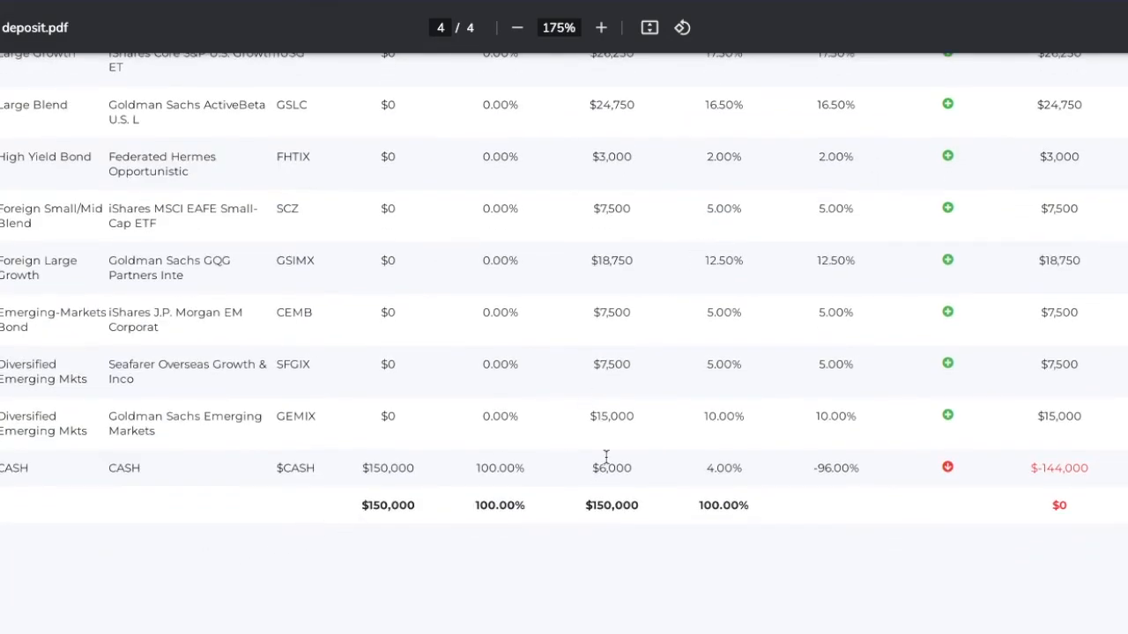
scroll(714, 478, "up", 3)
scroll(715, 478, "up", 10)
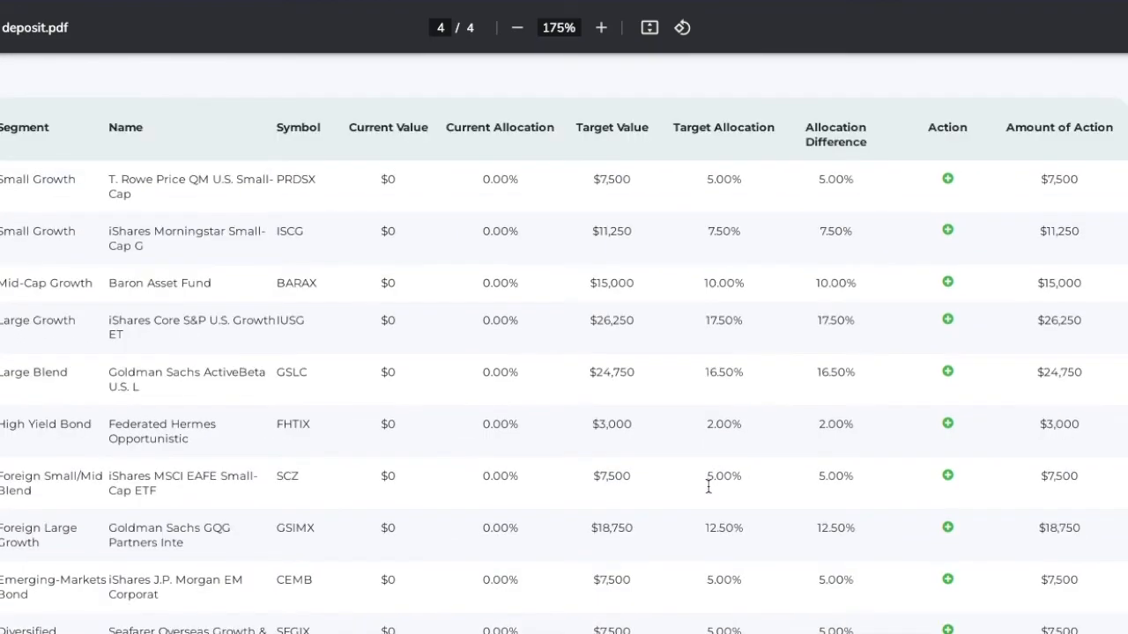
scroll(702, 490, "down", 2)
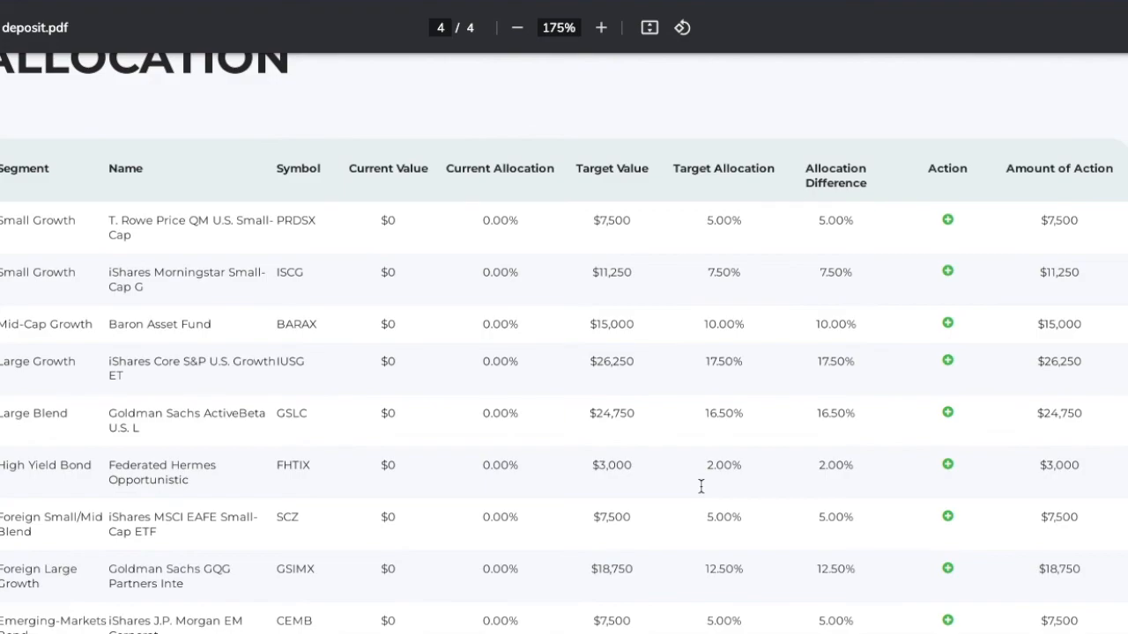
scroll(793, 368, "down", 5)
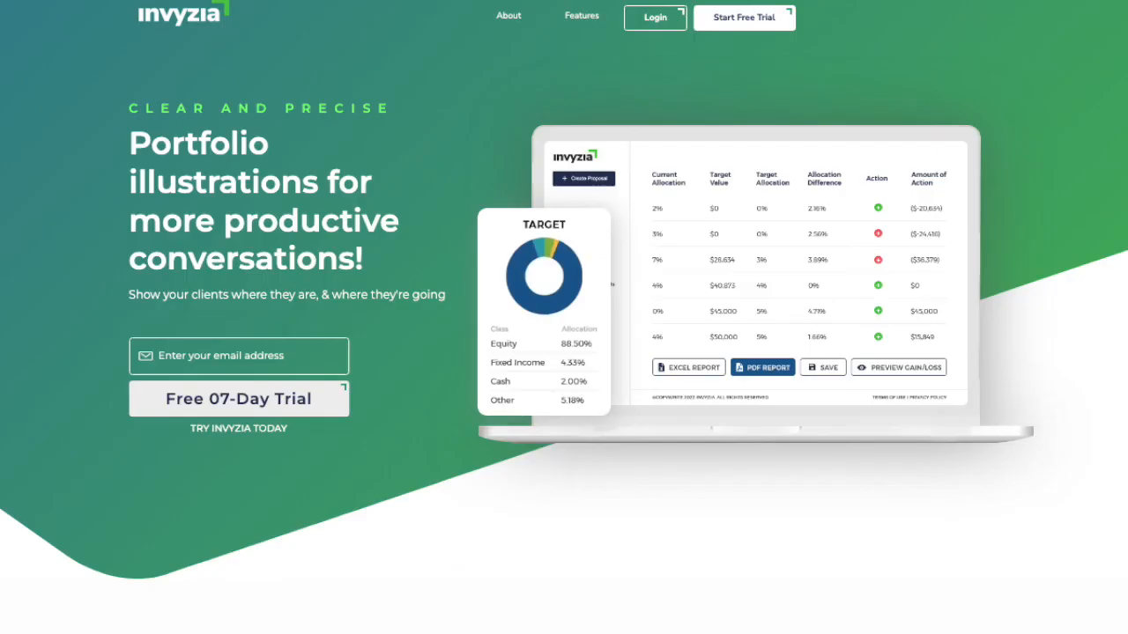